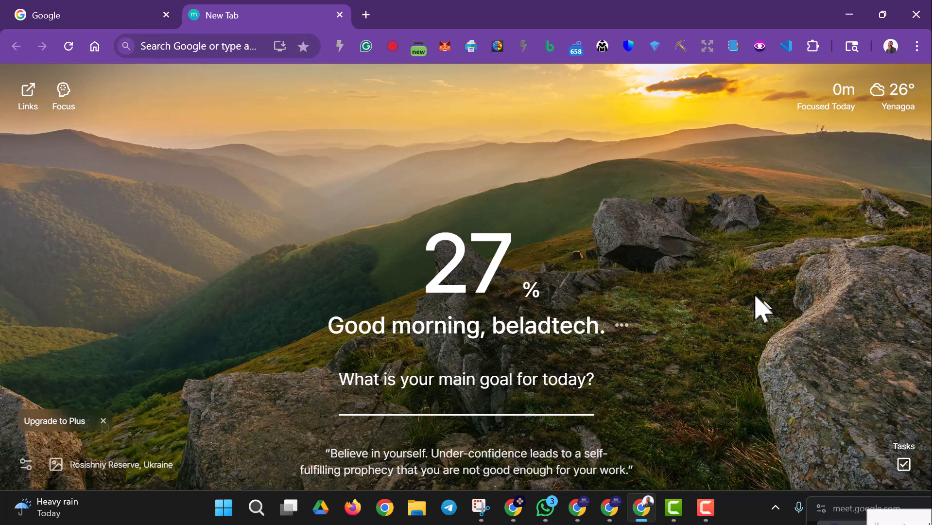
Switch from the browser to the Camtasia editor containing the screen recording
{"action": "mouse_move", "coordinate": [709, 514]}
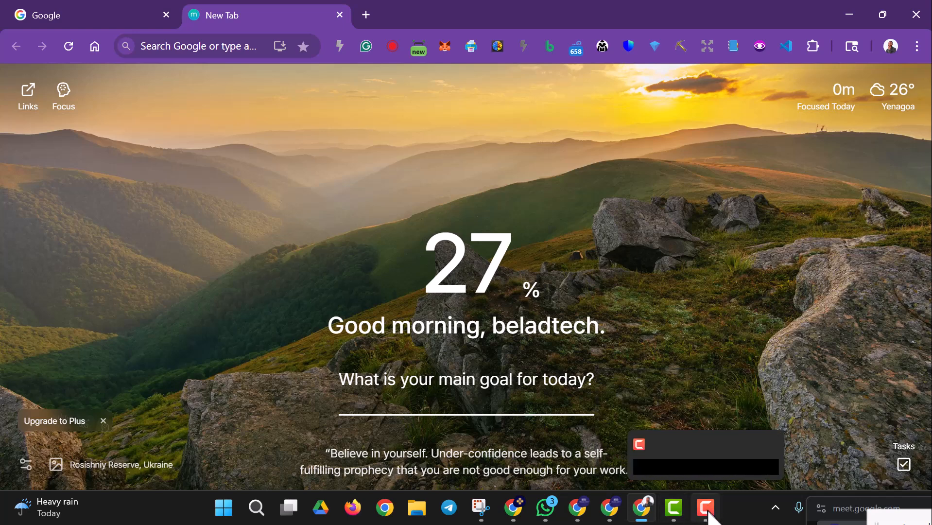
{"action": "mouse_move", "coordinate": [682, 520]}
{"action": "left_click", "coordinate": [712, 508]}
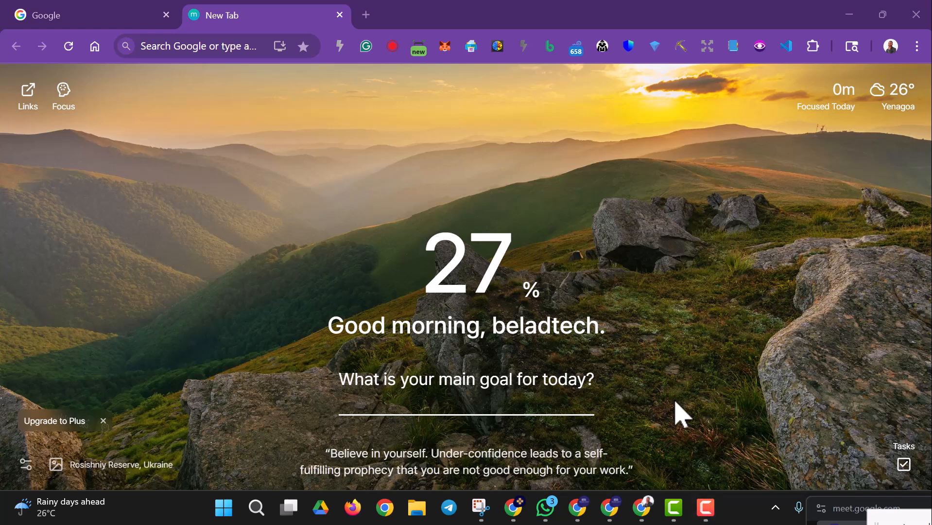
{"action": "left_click", "coordinate": [706, 508]}
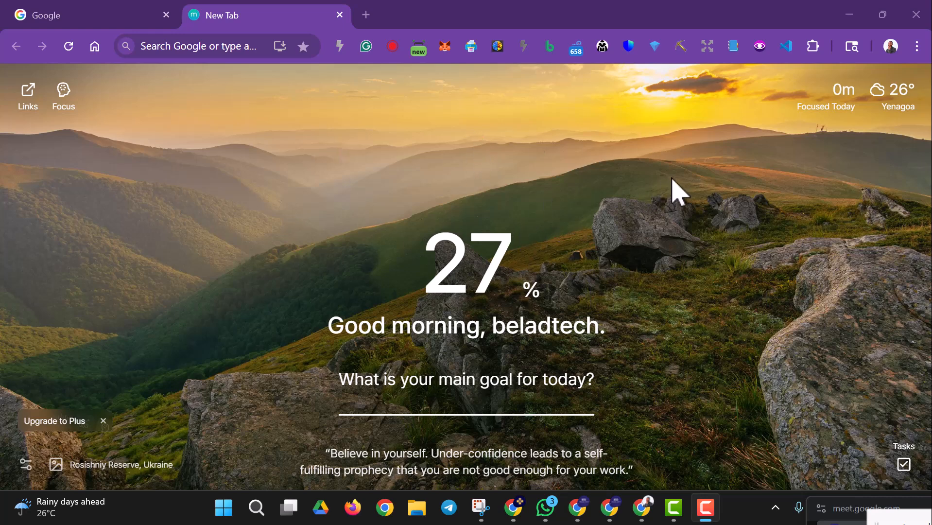
{"action": "left_click", "coordinate": [674, 509]}
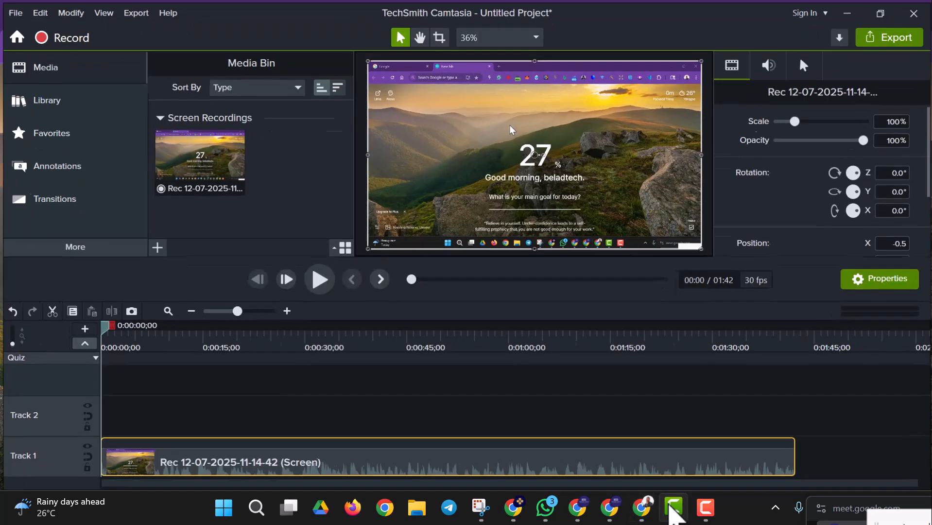
Move the screen recording clip from Track 1 up to Track 2, keeping its start at the beginning of the timeline
{"action": "mouse_move", "coordinate": [224, 445]}
{"action": "left_mouse_down"}
{"action": "mouse_move", "coordinate": [259, 475]}
{"action": "mouse_move", "coordinate": [286, 479]}
{"action": "mouse_move", "coordinate": [228, 472]}
{"action": "mouse_move", "coordinate": [232, 461]}
{"action": "left_mouse_up"}
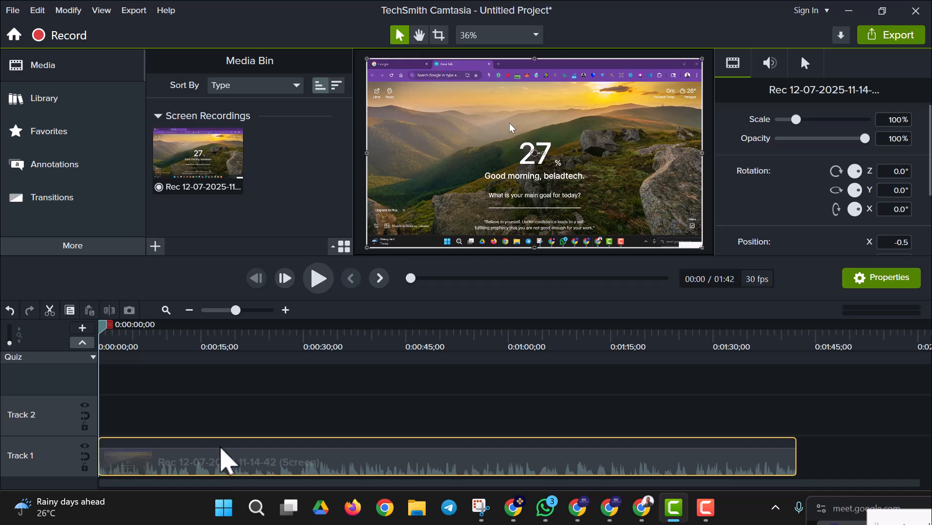
{"action": "left_click_drag", "start_coordinate": [182, 425], "coordinate": [80, 440]}
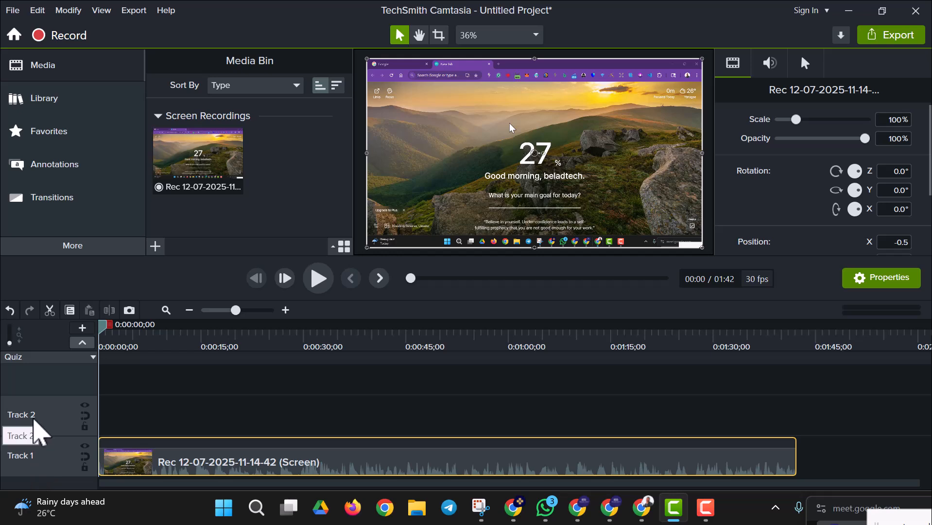
{"action": "left_click_drag", "start_coordinate": [146, 475], "coordinate": [146, 428]}
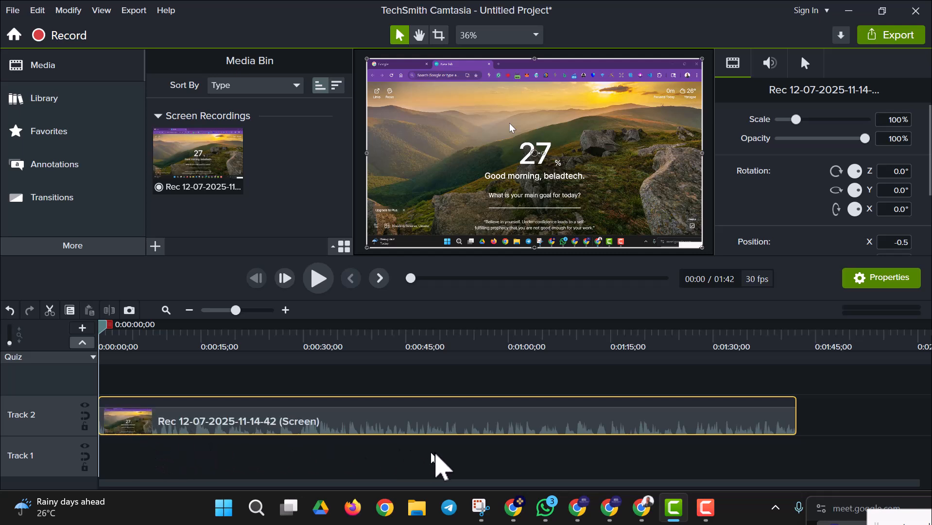
{"action": "left_click_drag", "start_coordinate": [740, 455], "coordinate": [113, 469]}
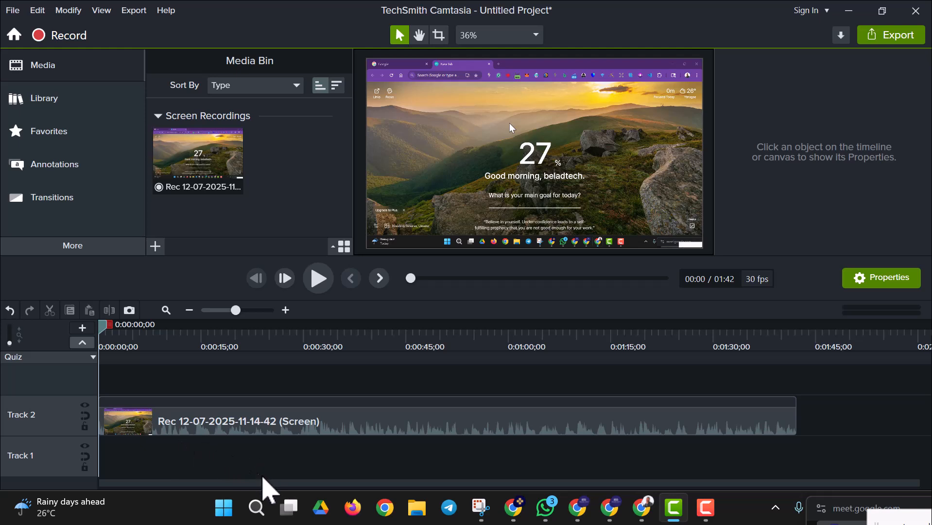
Import the Driving Ambition audio file from Desktop > Belad Creative Studio > Studio > Audio into the Camtasia media bin
{"action": "left_click", "coordinate": [417, 508]}
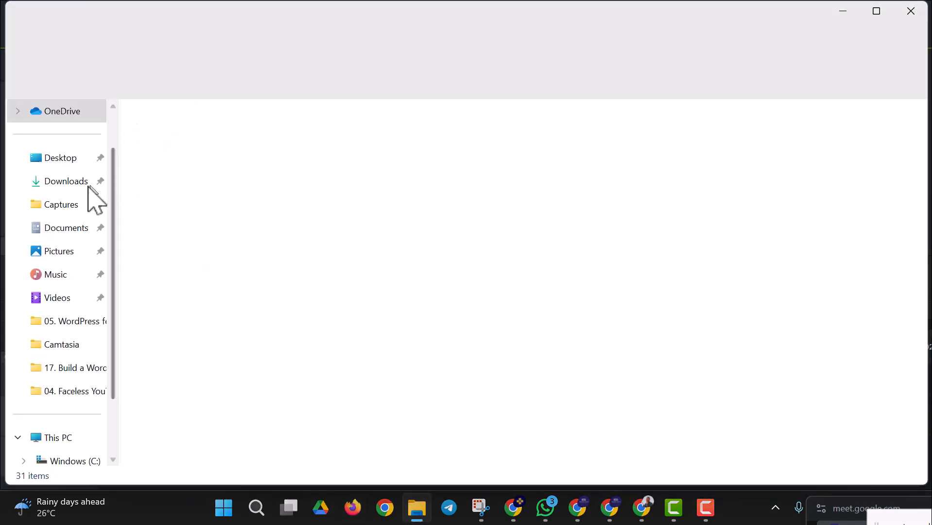
{"action": "left_click", "coordinate": [67, 163]}
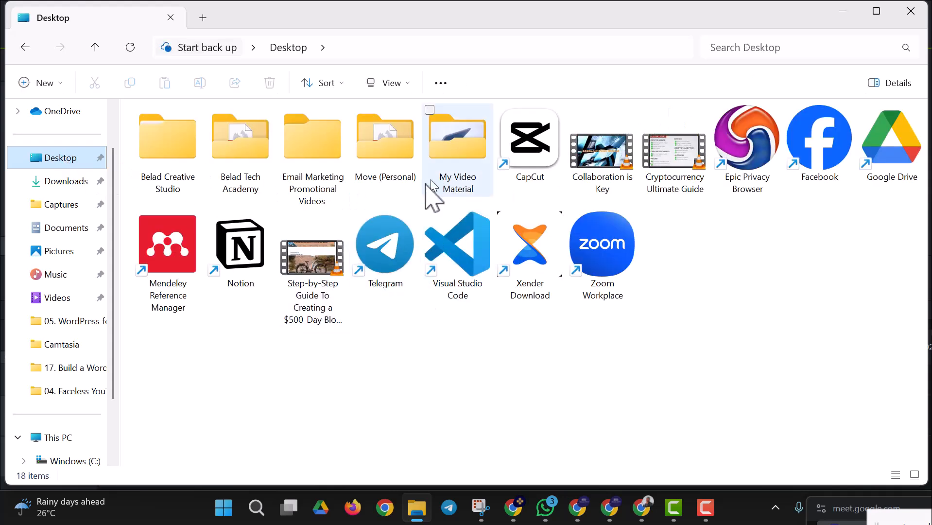
{"action": "double_click", "coordinate": [182, 166]}
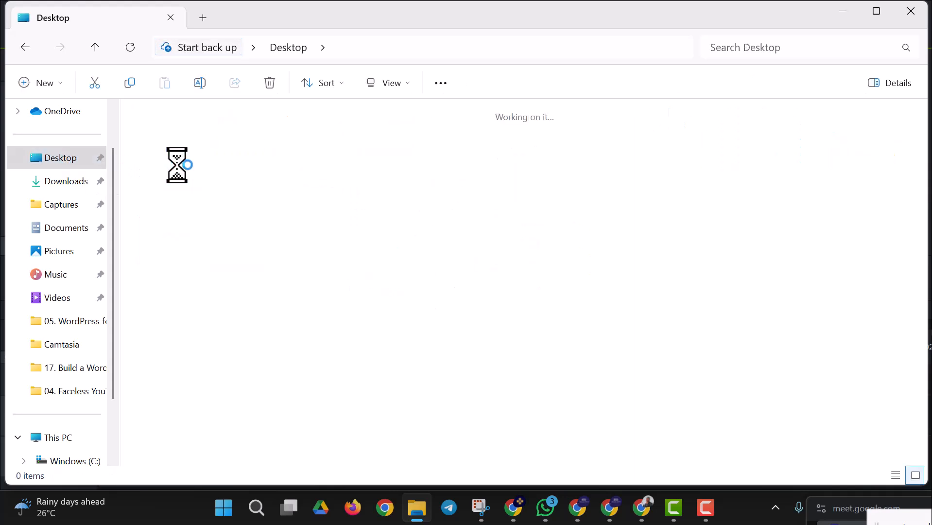
{"action": "double_click", "coordinate": [185, 258]}
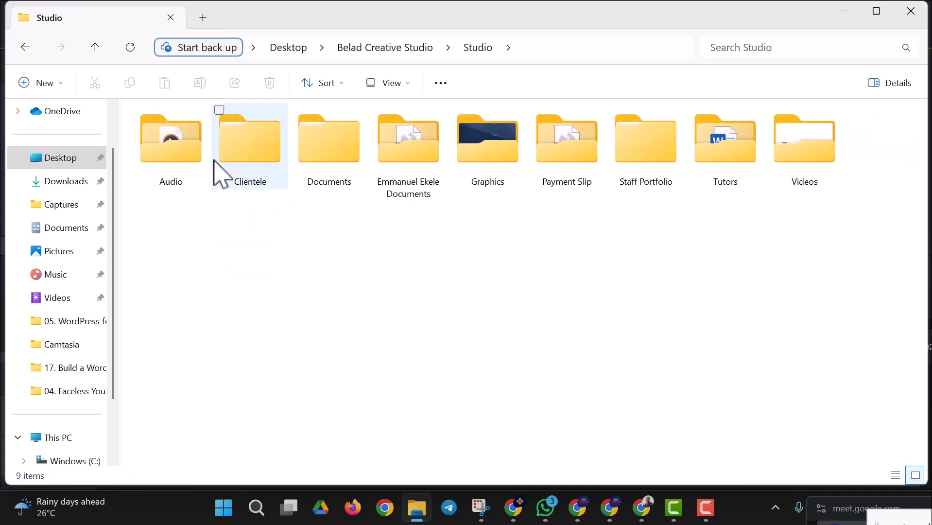
{"action": "double_click", "coordinate": [194, 168]}
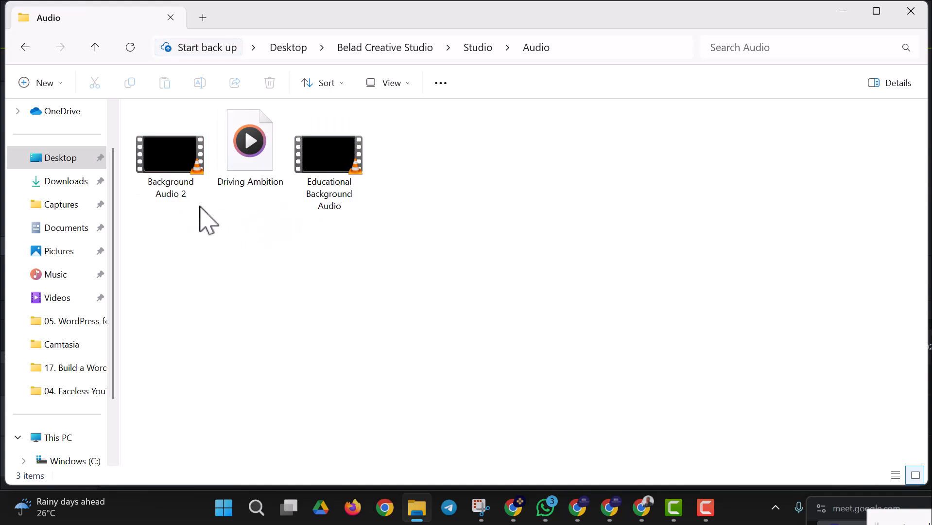
{"action": "left_click_drag", "start_coordinate": [260, 142], "coordinate": [287, 178]}
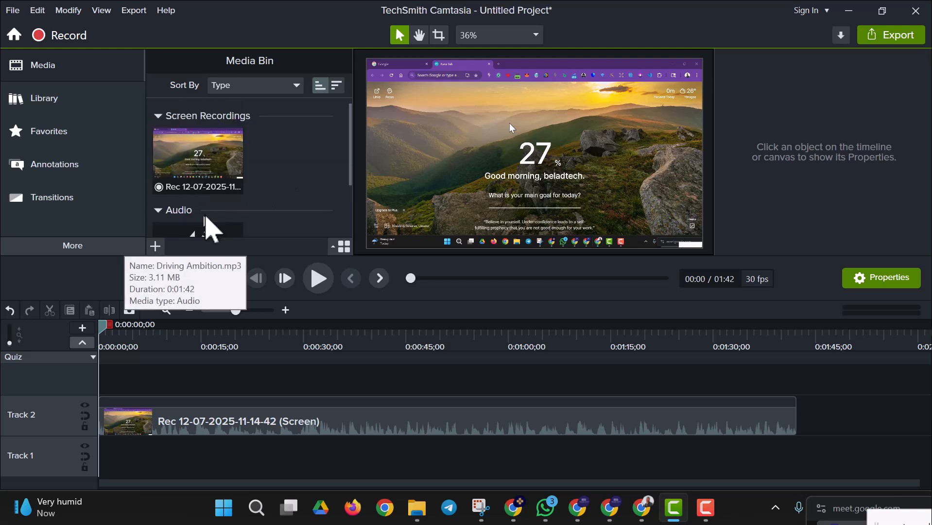
Place the Driving Ambition audio on Track 1 at the start of the timeline and briefly preview it with the recording
{"action": "left_click", "coordinate": [373, 431]}
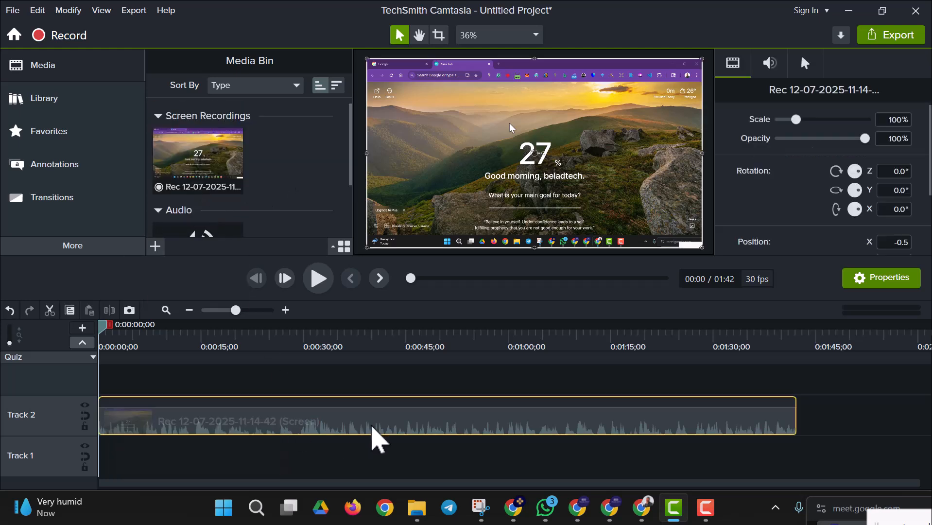
{"action": "scroll", "coordinate": [230, 208], "scroll_direction": "down", "scroll_amount": 3}
{"action": "left_click_drag", "start_coordinate": [220, 196], "coordinate": [104, 460]}
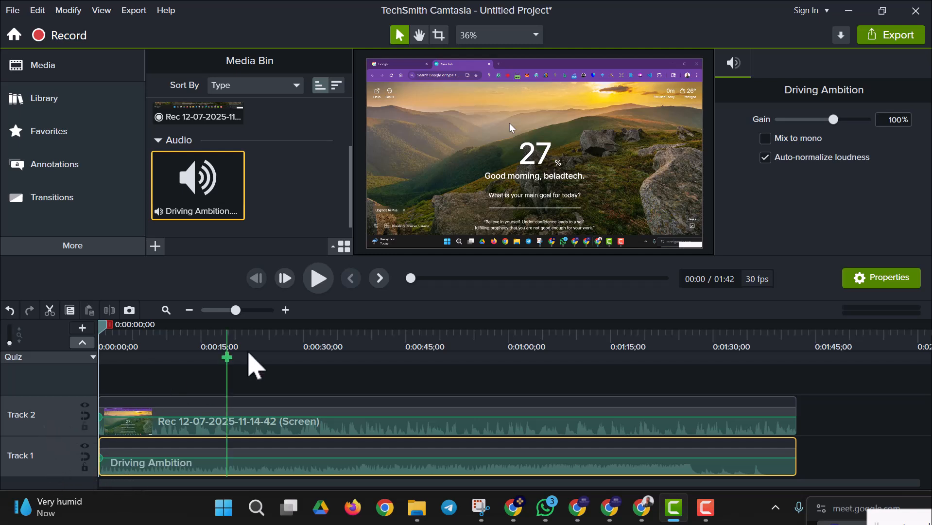
{"action": "left_click", "coordinate": [328, 283]}
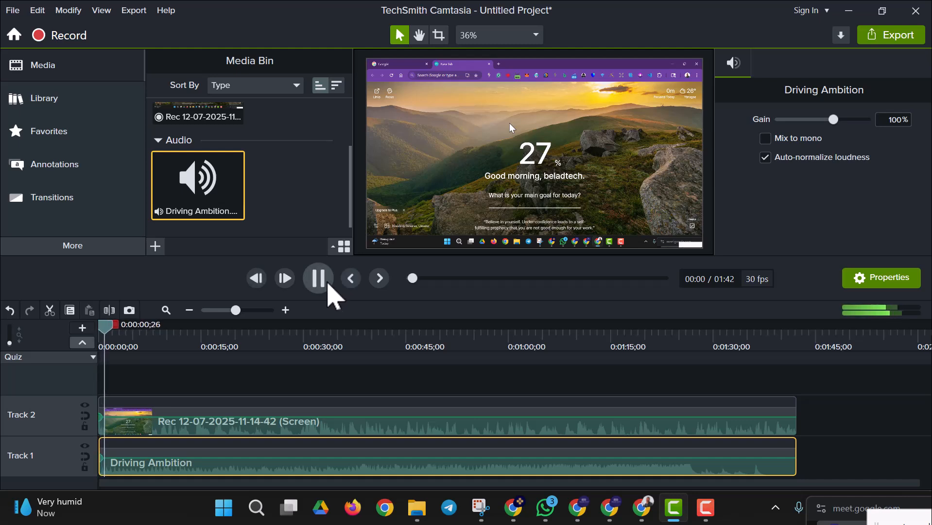
{"action": "left_click", "coordinate": [328, 283]}
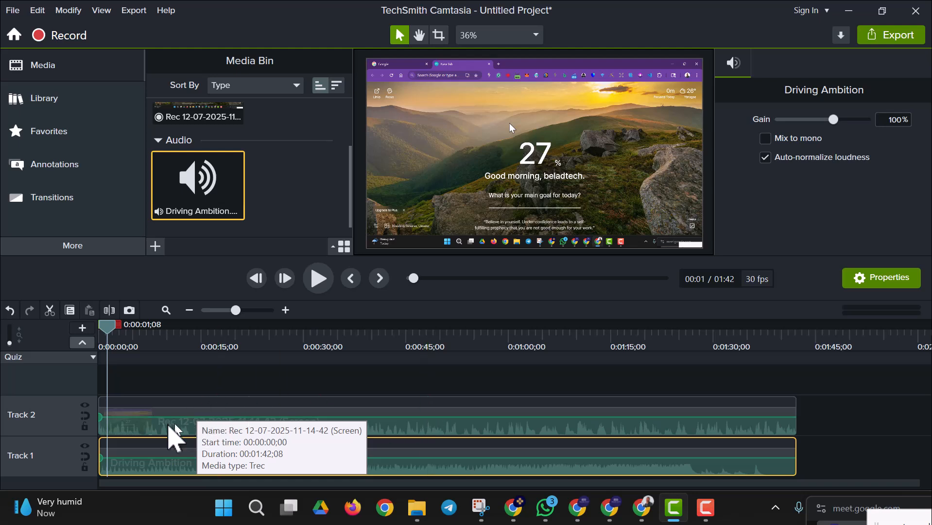
Set the audio gain of the screen recording clip on Track 2 to 150%
{"action": "left_click", "coordinate": [161, 428]}
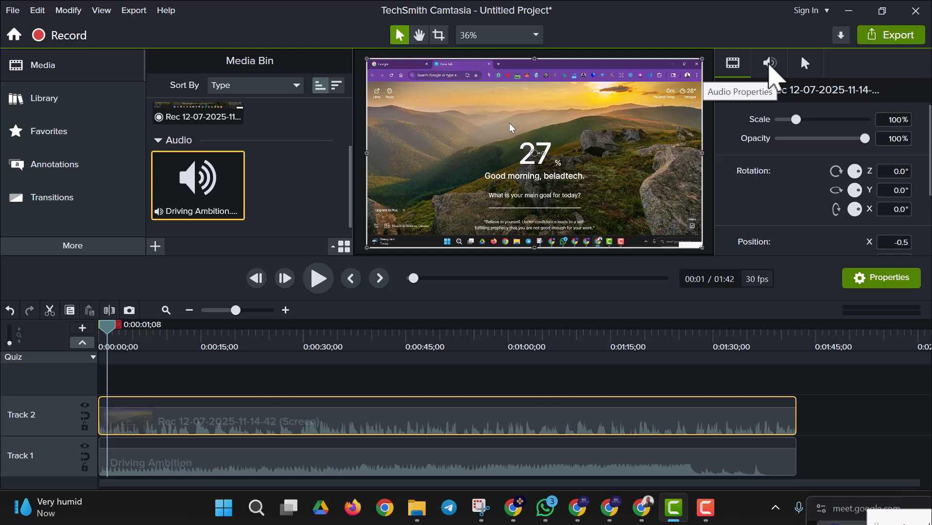
{"action": "left_click", "coordinate": [770, 63]}
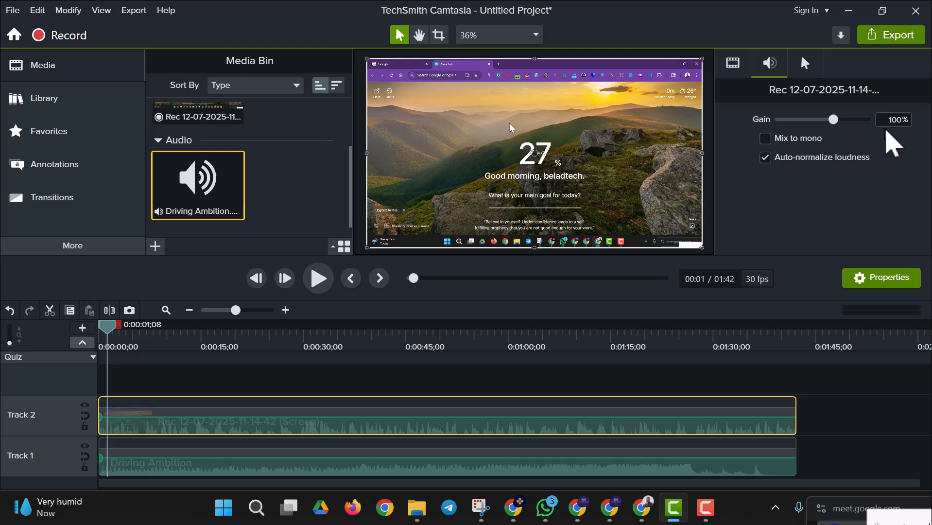
{"action": "left_click", "coordinate": [900, 121]}
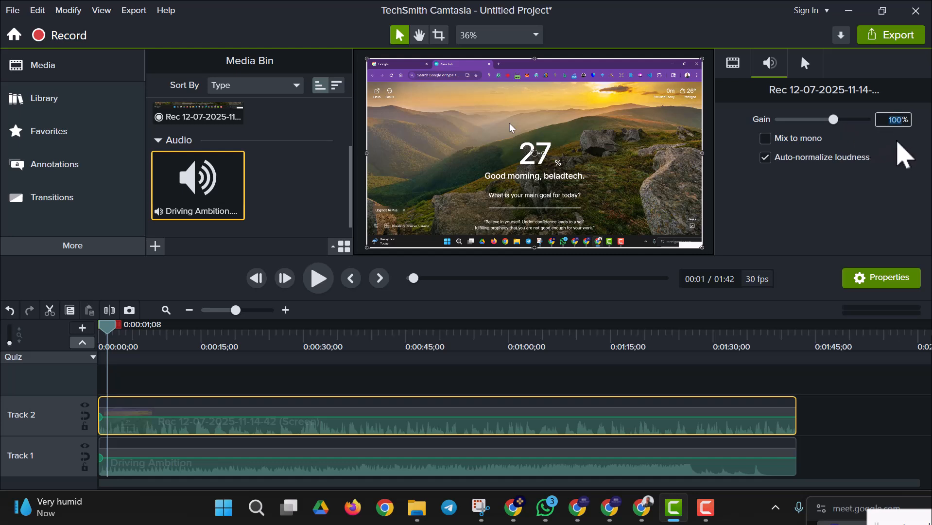
{"action": "left_click", "coordinate": [904, 124]}
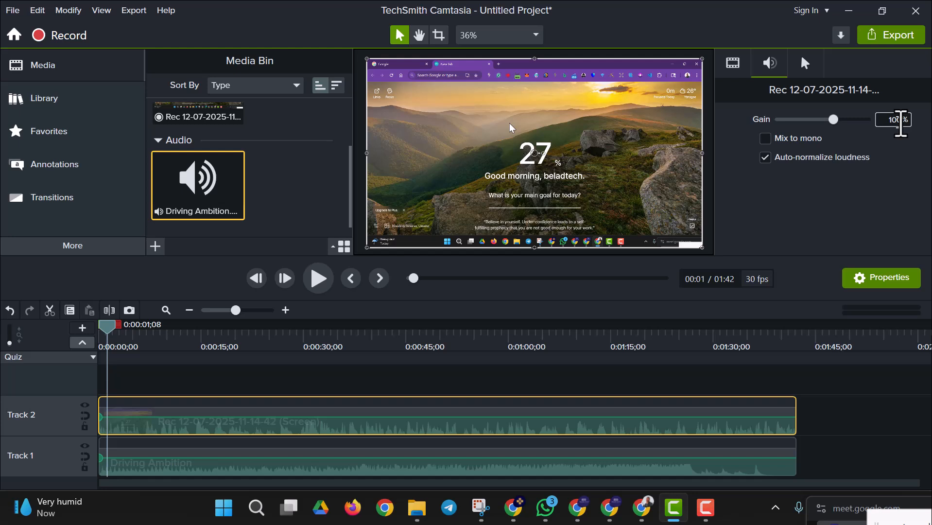
{"action": "key", "text": "BackSpace"}
{"action": "key", "text": "BackSpace"}
{"action": "key", "text": "BackSpace"}
{"action": "type", "text": "150"}
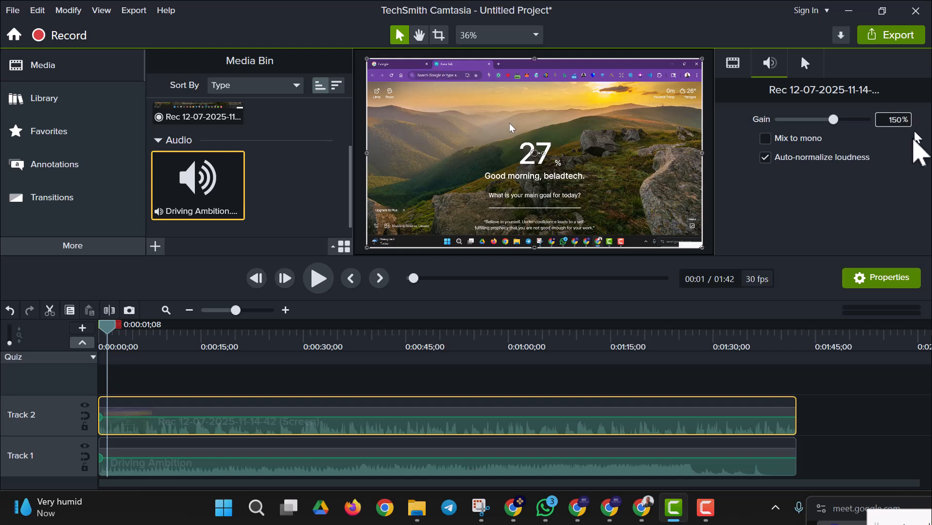
{"action": "key", "text": "Return"}
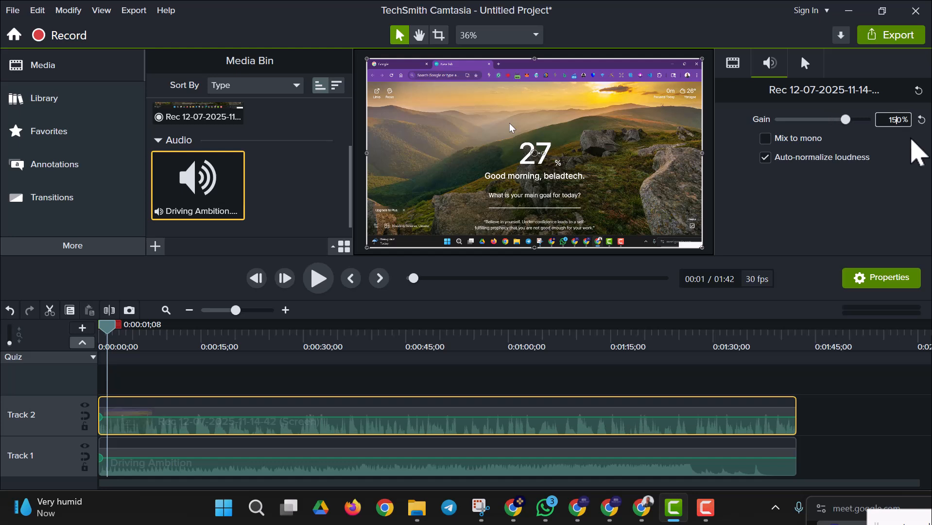
Set the gain of the Driving Ambition clip on Track 1 to 5% and briefly play back the mix
{"action": "left_click", "coordinate": [651, 471]}
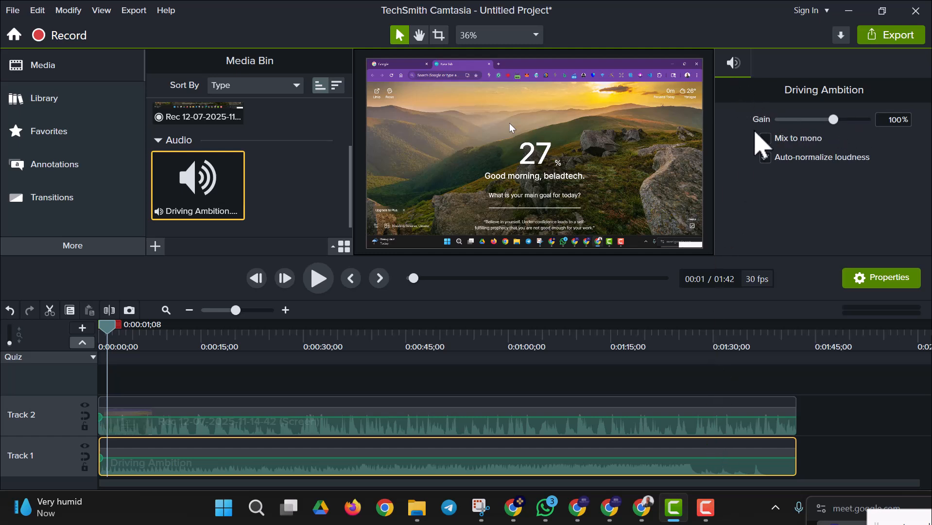
{"action": "left_click", "coordinate": [447, 425]}
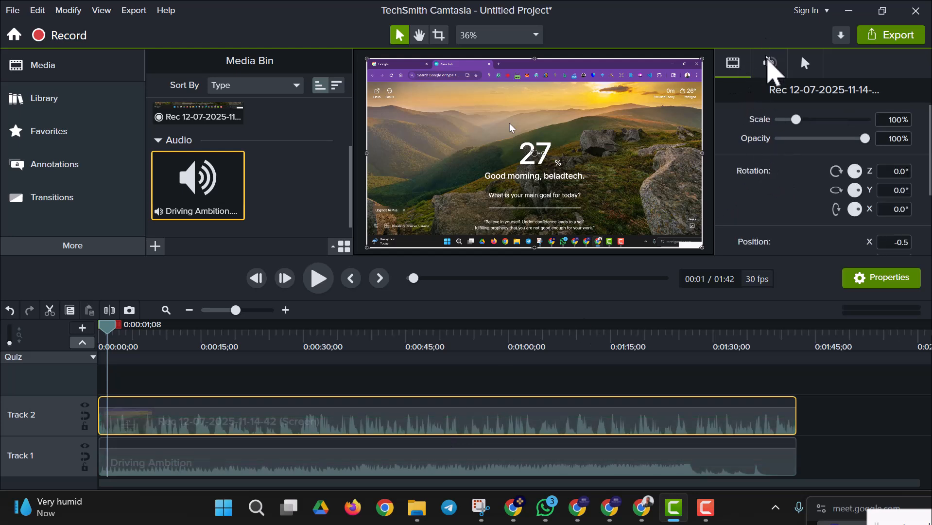
{"action": "left_click", "coordinate": [772, 60]}
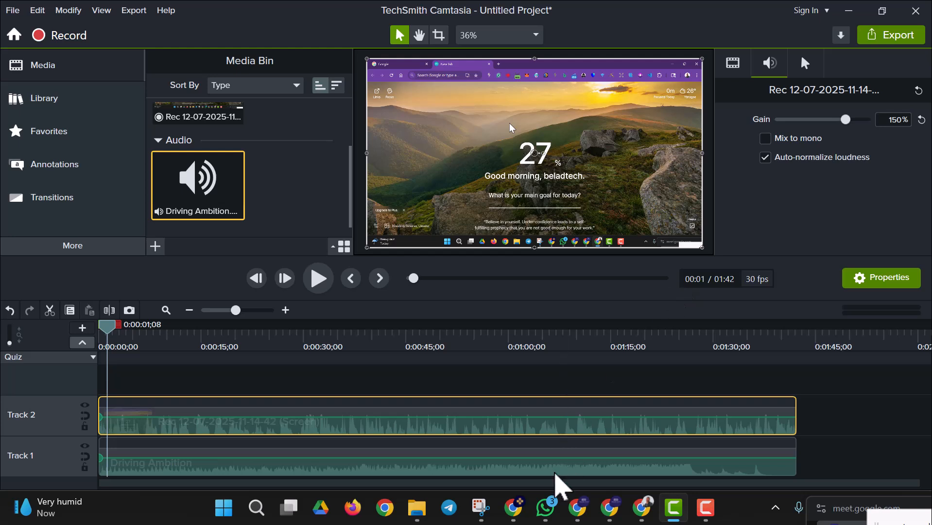
{"action": "left_click", "coordinate": [503, 469]}
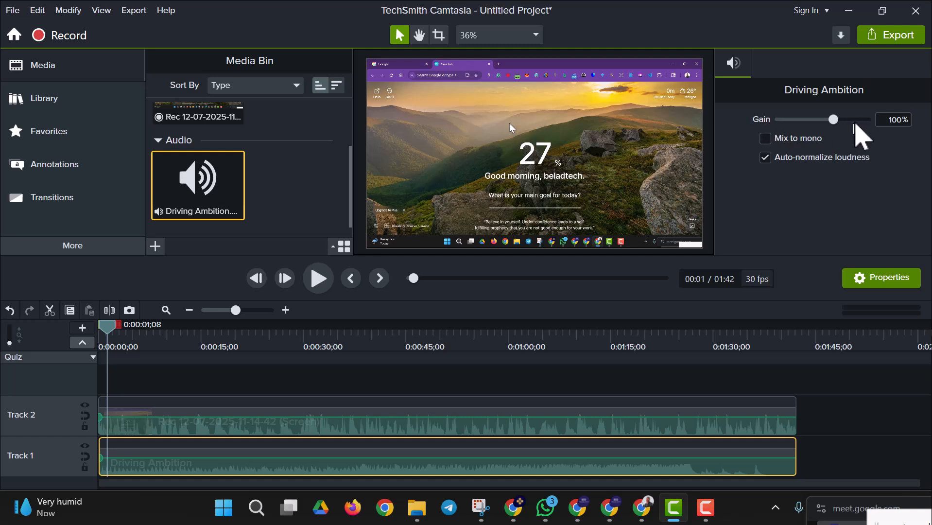
{"action": "left_click", "coordinate": [901, 121]}
{"action": "type", "text": "5"}
{"action": "key", "text": "Return"}
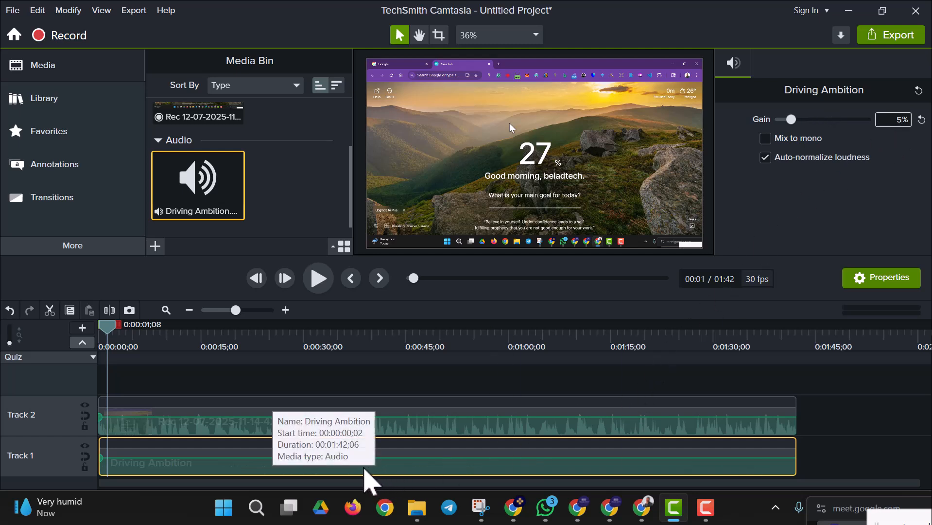
{"action": "left_click", "coordinate": [320, 285]}
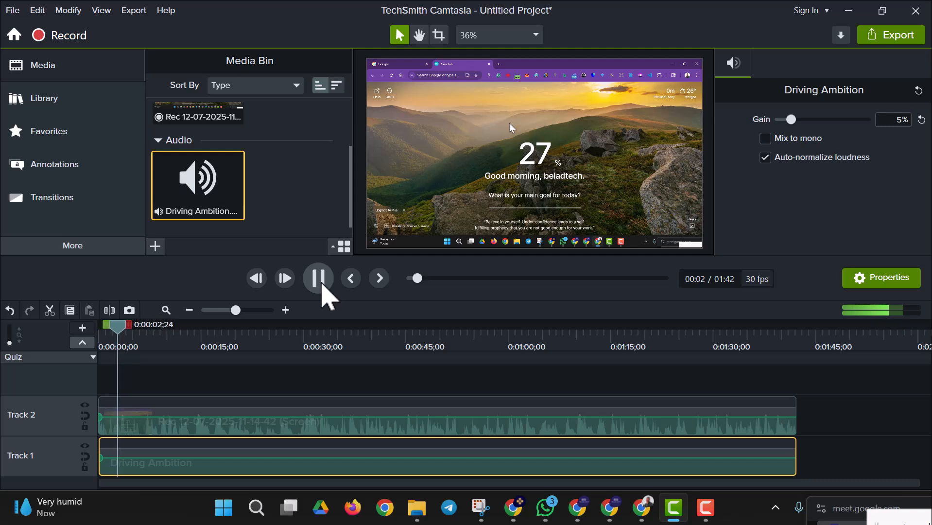
{"action": "left_click", "coordinate": [322, 286]}
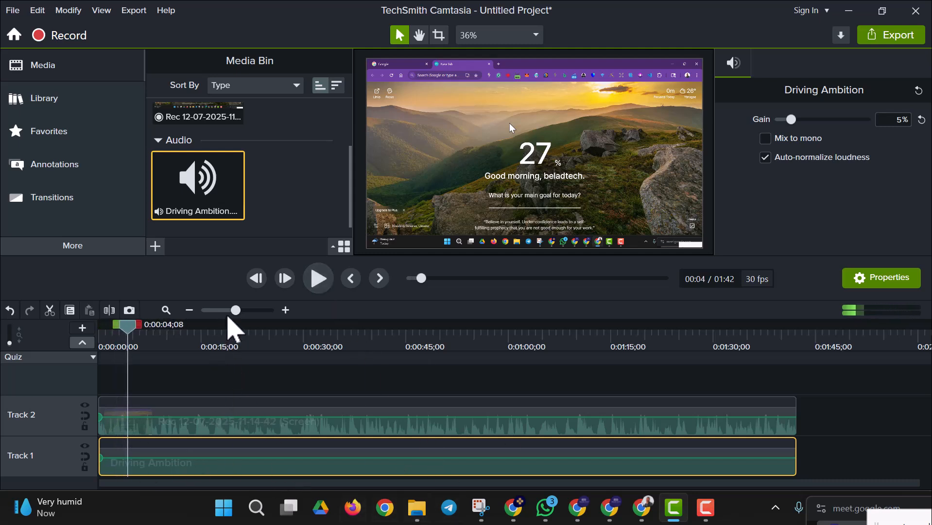
Return the playhead to 0:00:00;00 and align the start of the Driving Ambition clip on Track 1 with it
{"action": "left_click_drag", "start_coordinate": [237, 310], "coordinate": [268, 310]}
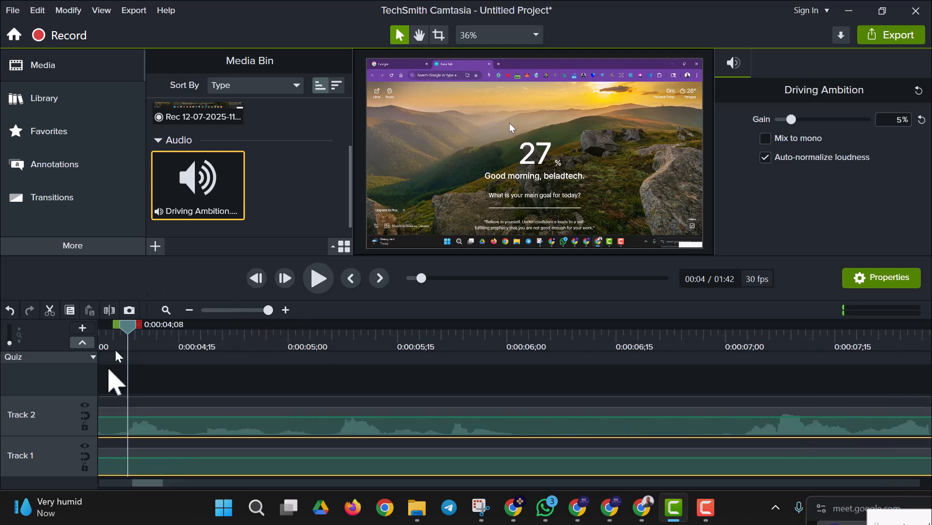
{"action": "left_click_drag", "start_coordinate": [129, 348], "coordinate": [25, 379]}
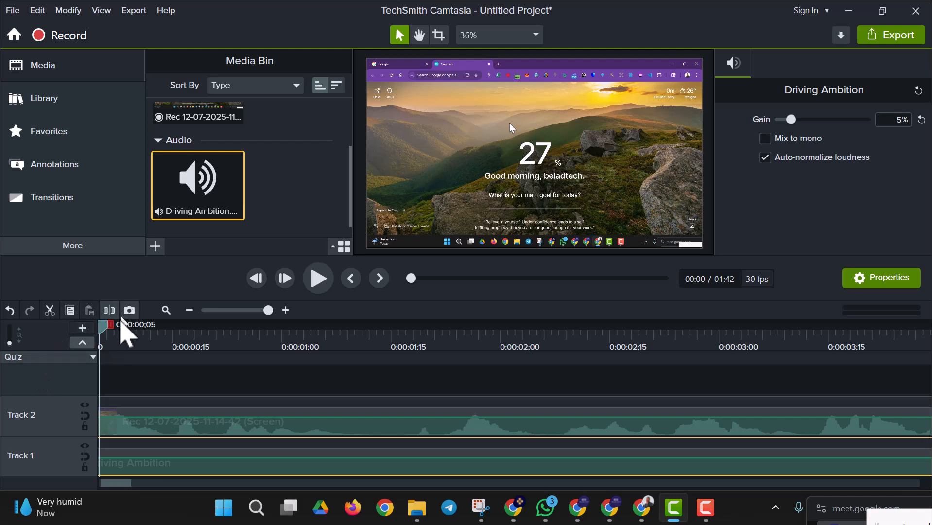
{"action": "left_click_drag", "start_coordinate": [104, 332], "coordinate": [52, 354]}
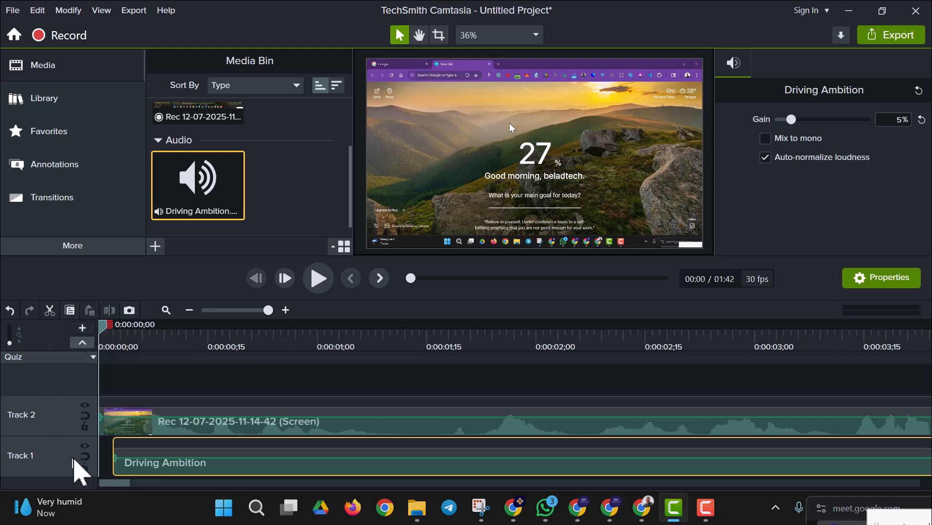
{"action": "left_click_drag", "start_coordinate": [87, 472], "coordinate": [80, 466]}
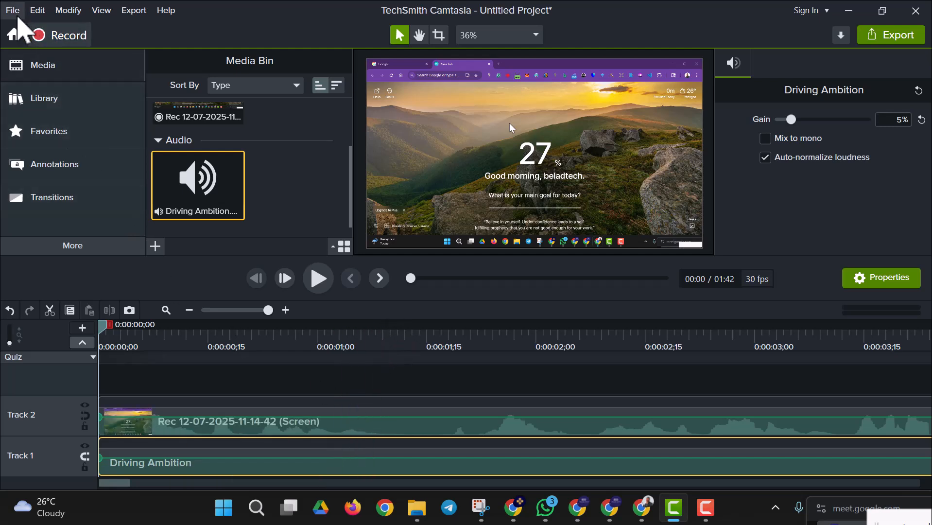
Save the project as "1. Introduction to Camtasia" in the Camtasia folder, keeping it a standalone project
{"action": "left_click", "coordinate": [13, 10]}
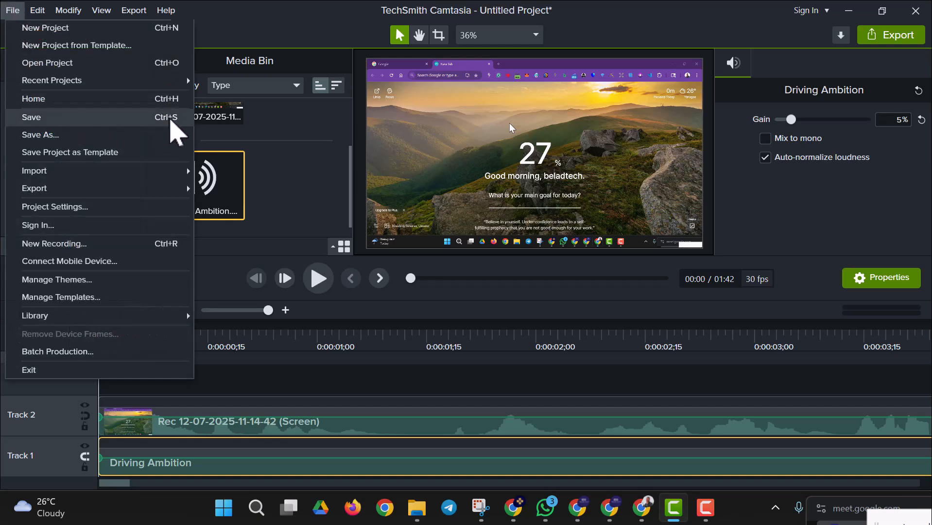
{"action": "left_click", "coordinate": [162, 118]}
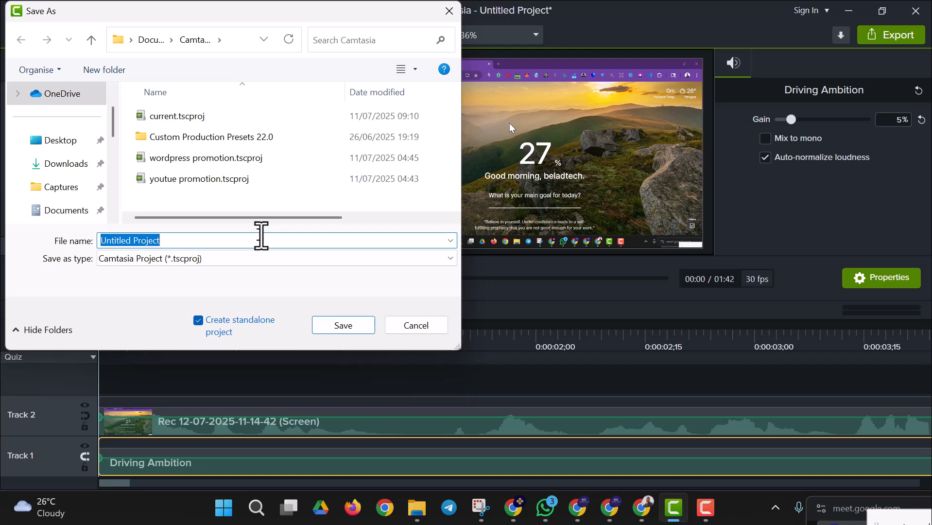
{"action": "type", "text": "1"}
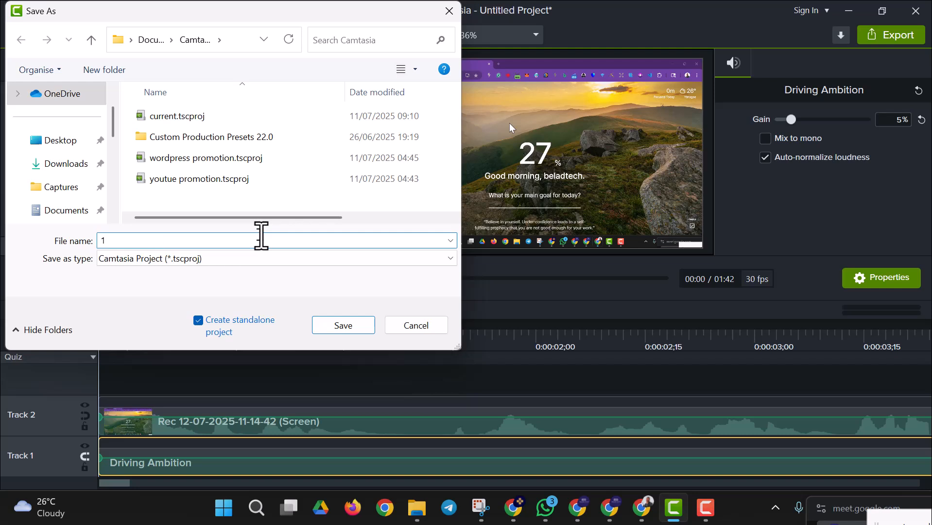
{"action": "type", "text": ". Intro"}
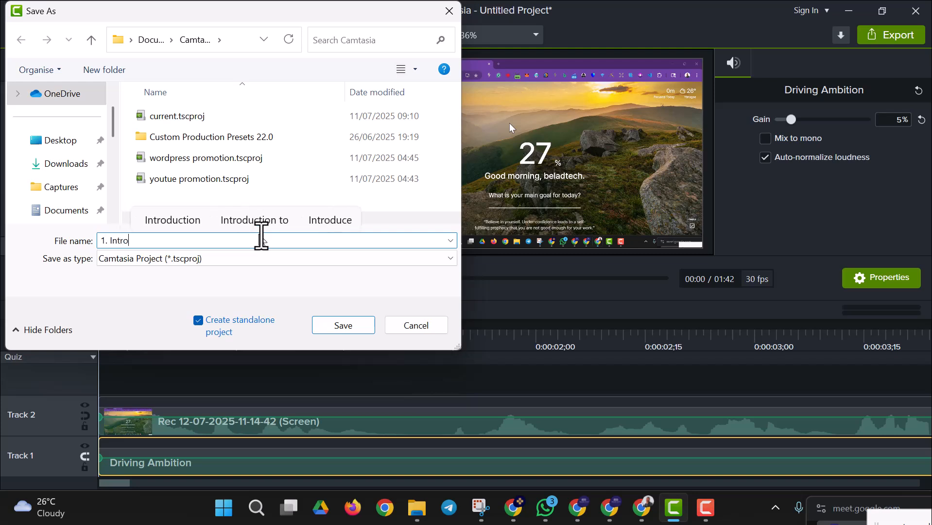
{"action": "type", "text": "duction to "}
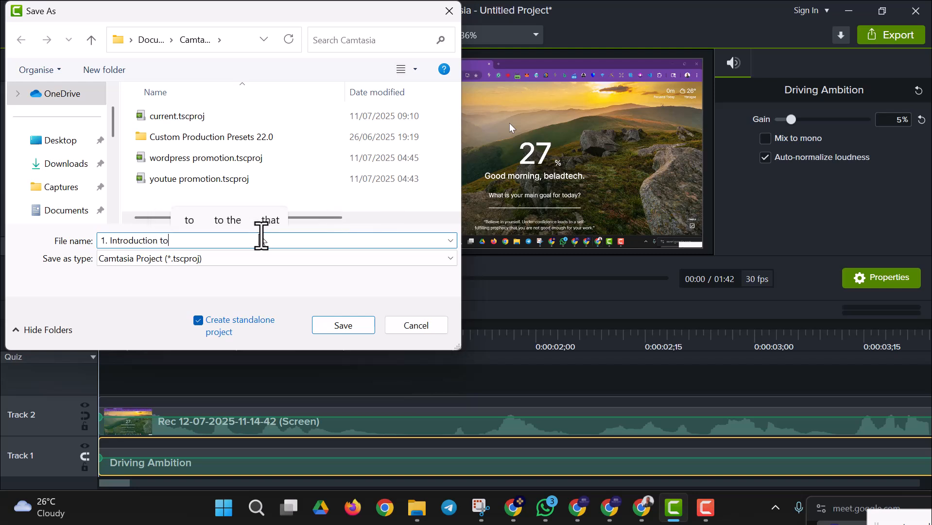
{"action": "type", "text": "Camta"}
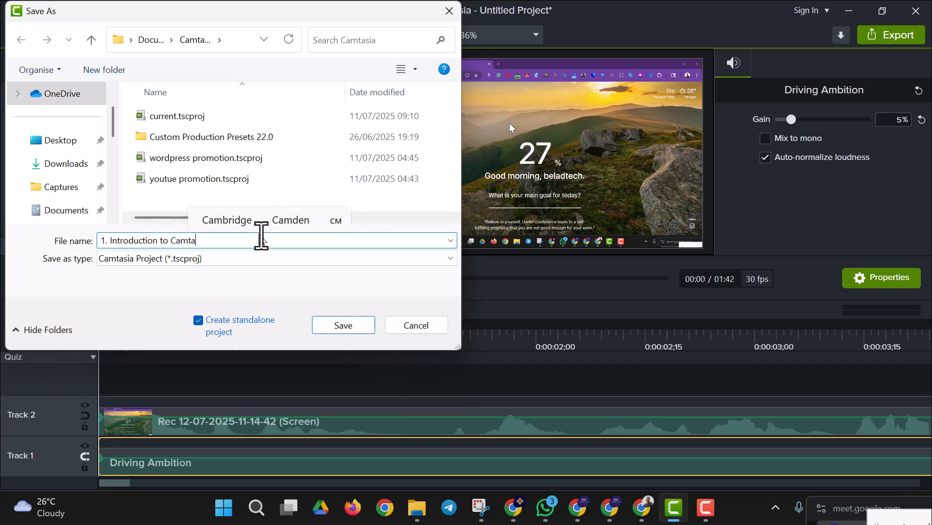
{"action": "type", "text": "sia"}
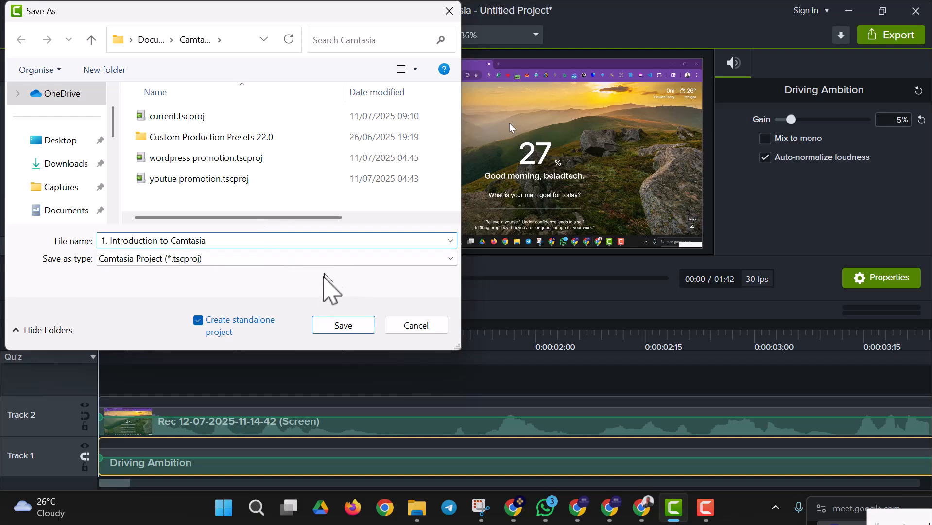
{"action": "left_click", "coordinate": [339, 326]}
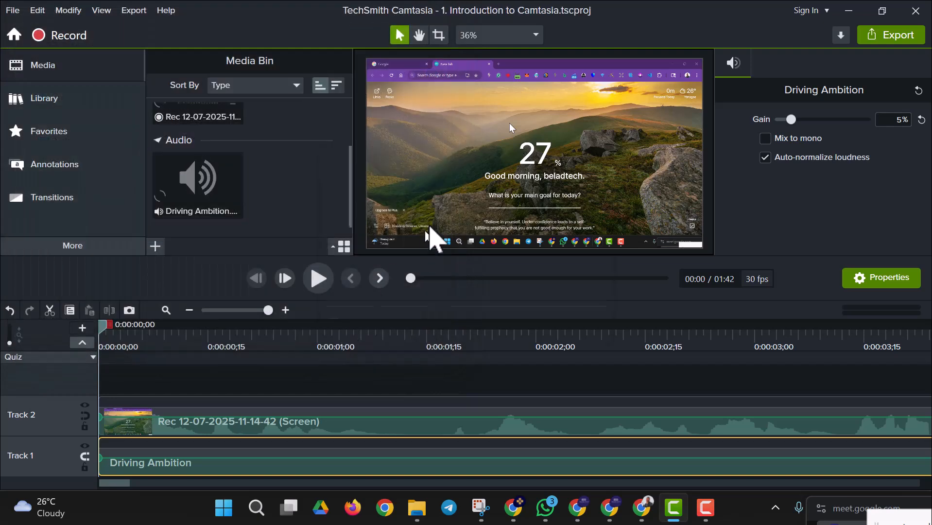
{"action": "left_click", "coordinate": [597, 327]}
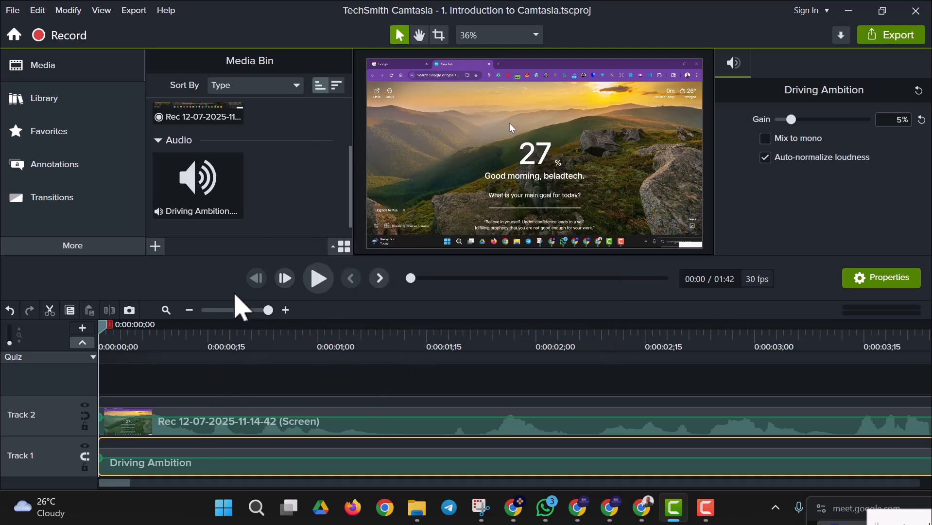
{"action": "left_click", "coordinate": [12, 11]}
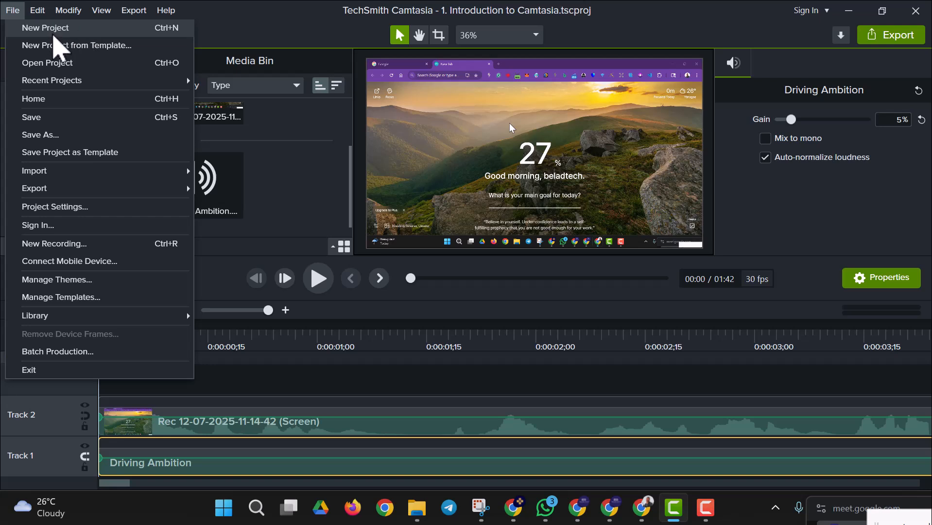
{"action": "left_click", "coordinate": [714, 503]}
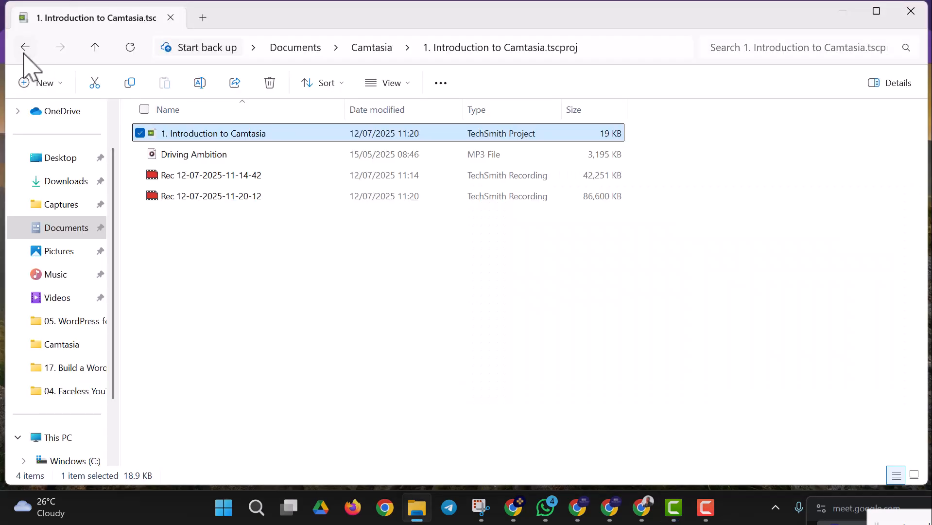
Browse to the Camtasia folder in Documents and open the saved "1. Introduction to Camtasia" project
{"action": "left_click", "coordinate": [22, 48]}
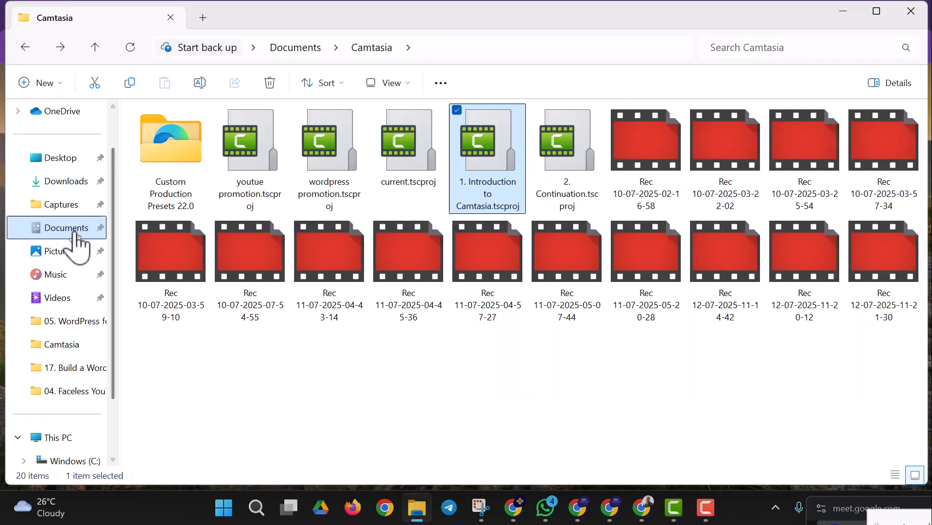
{"action": "left_click", "coordinate": [67, 183]}
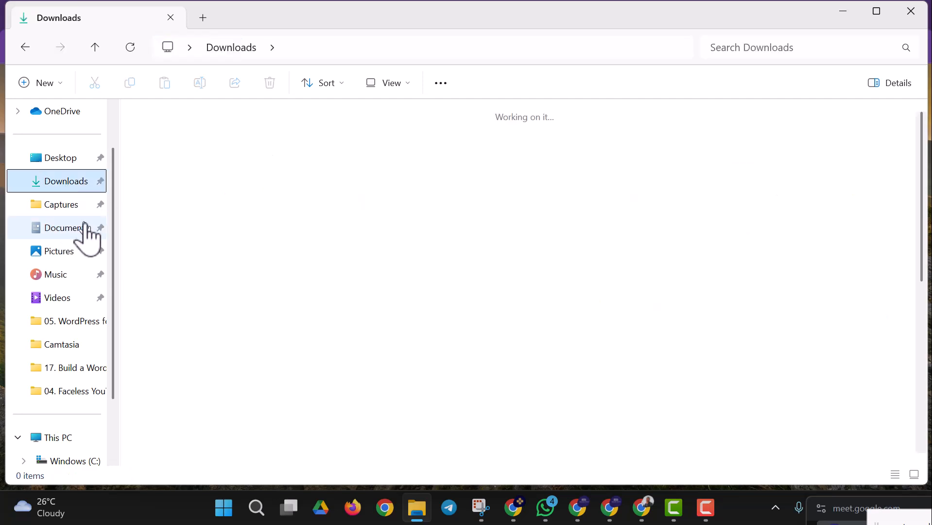
{"action": "left_click", "coordinate": [78, 228]}
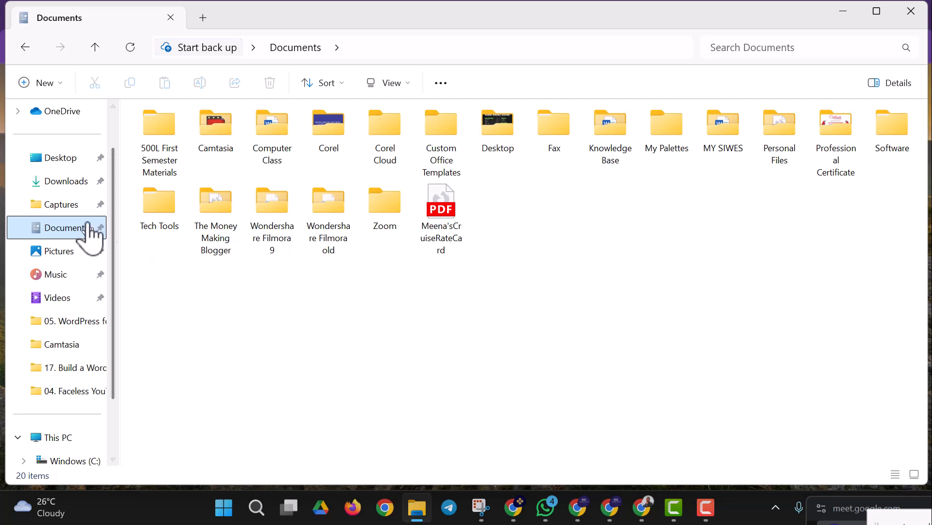
{"action": "mouse_move", "coordinate": [218, 151]}
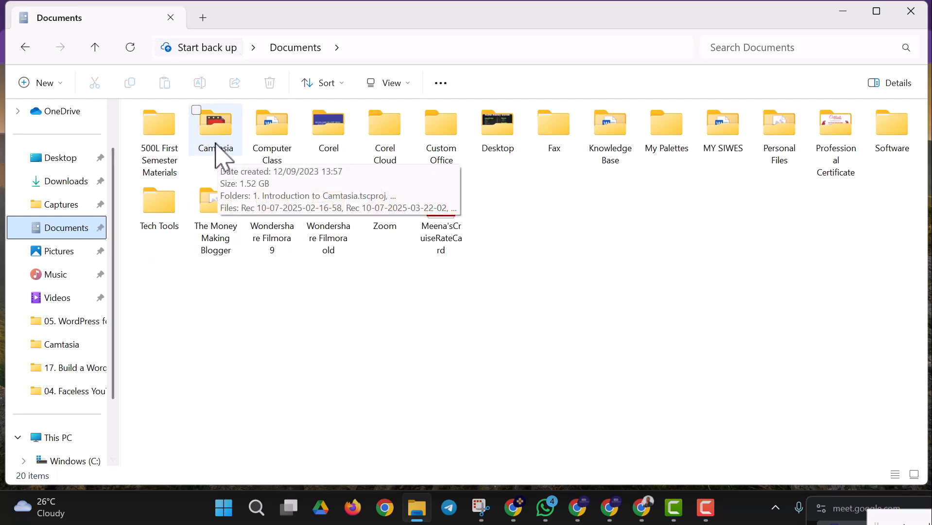
{"action": "double_click", "coordinate": [219, 154]}
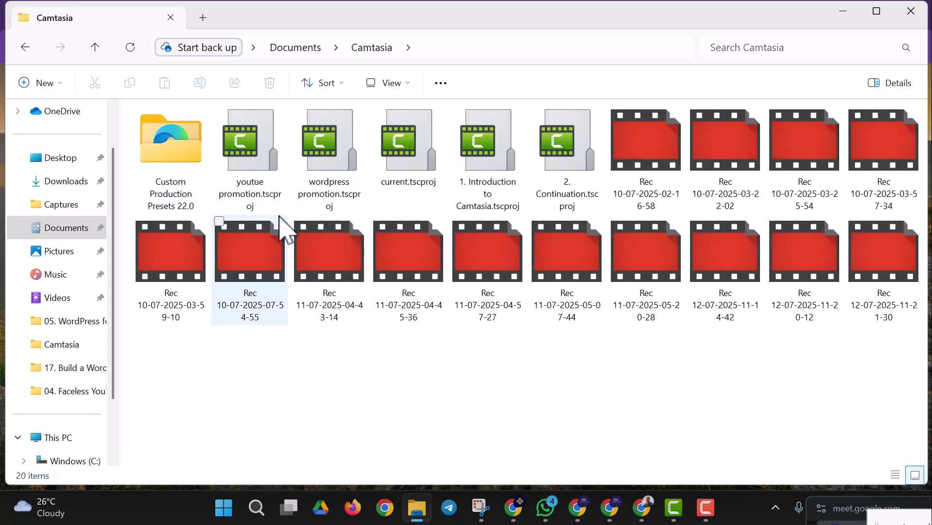
{"action": "mouse_move", "coordinate": [480, 190]}
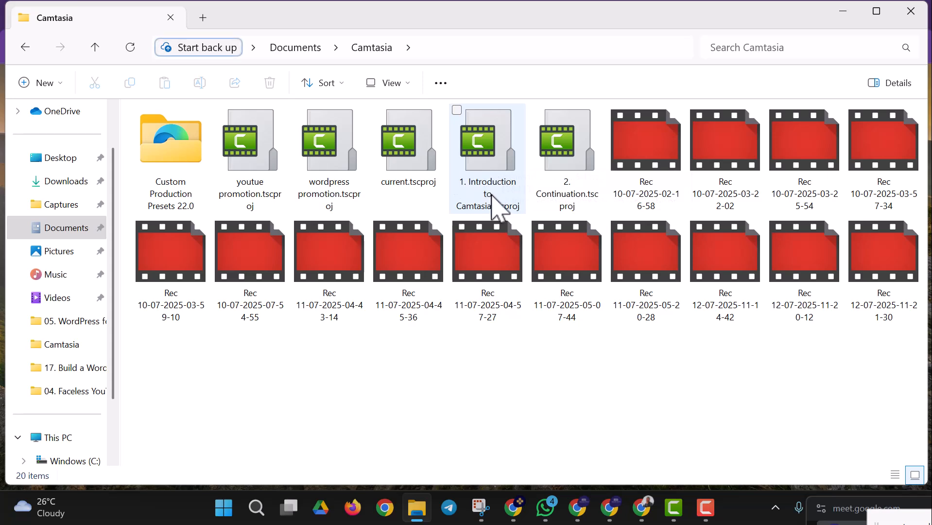
{"action": "left_click", "coordinate": [481, 179]}
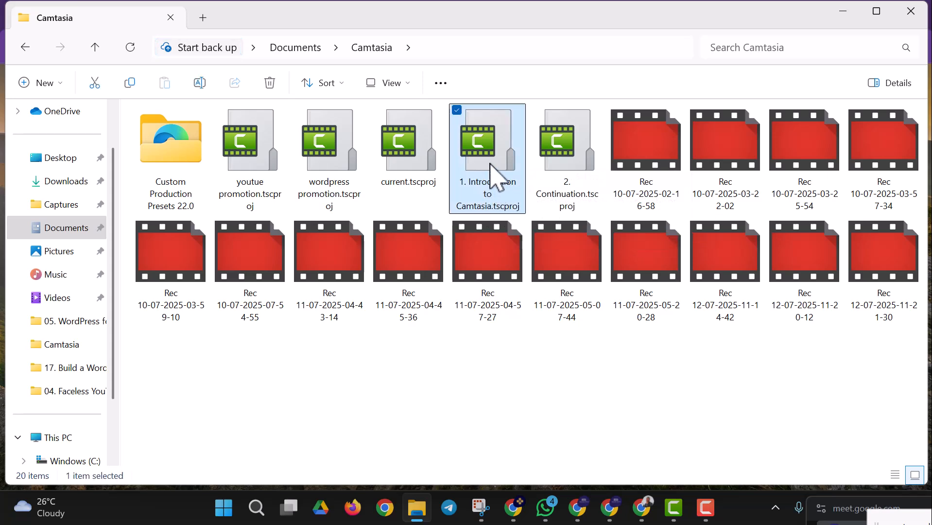
{"action": "double_click", "coordinate": [489, 164]}
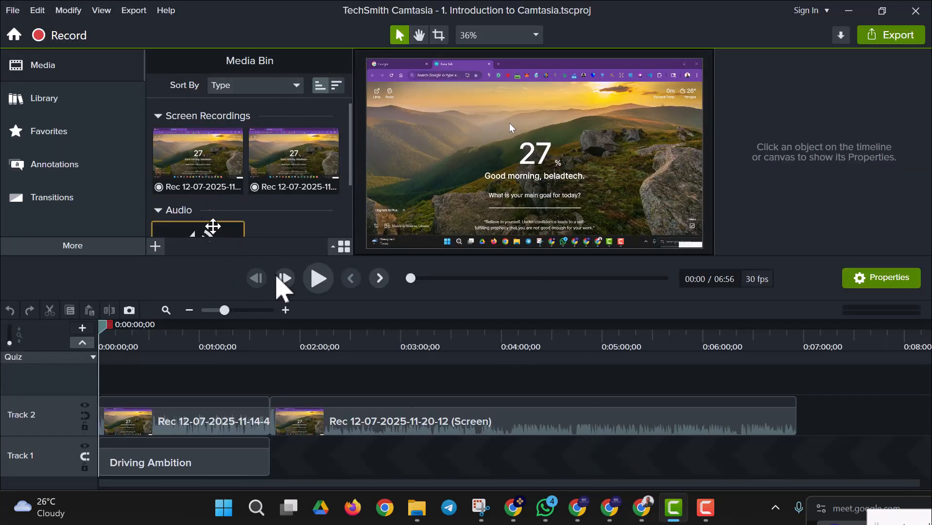
Delete the Driving Ambition clip from Track 1 and remove its audio file from the project media
{"action": "left_click", "coordinate": [706, 507]}
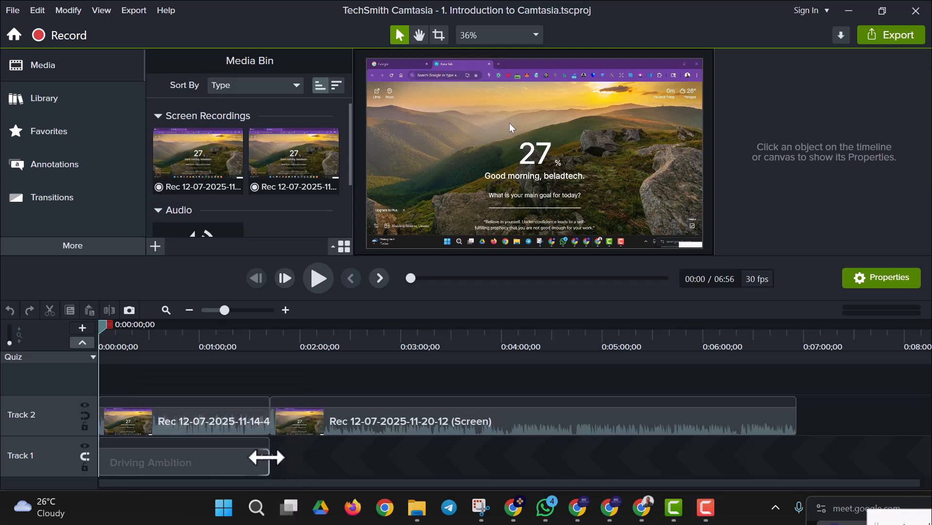
{"action": "scroll", "coordinate": [192, 175], "scroll_direction": "down", "scroll_amount": 3}
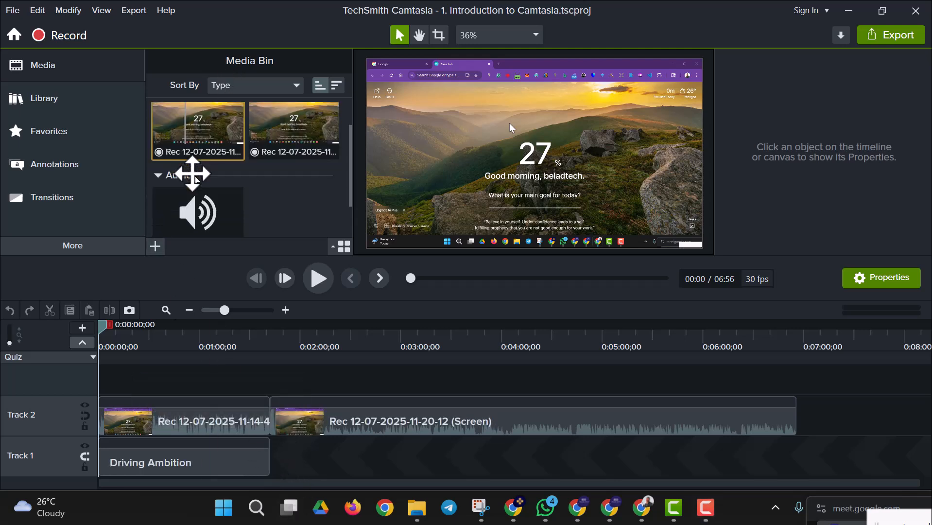
{"action": "left_click", "coordinate": [257, 466]}
{"action": "key", "text": "Delete"}
{"action": "left_click", "coordinate": [189, 194]}
{"action": "key", "text": "Delete"}
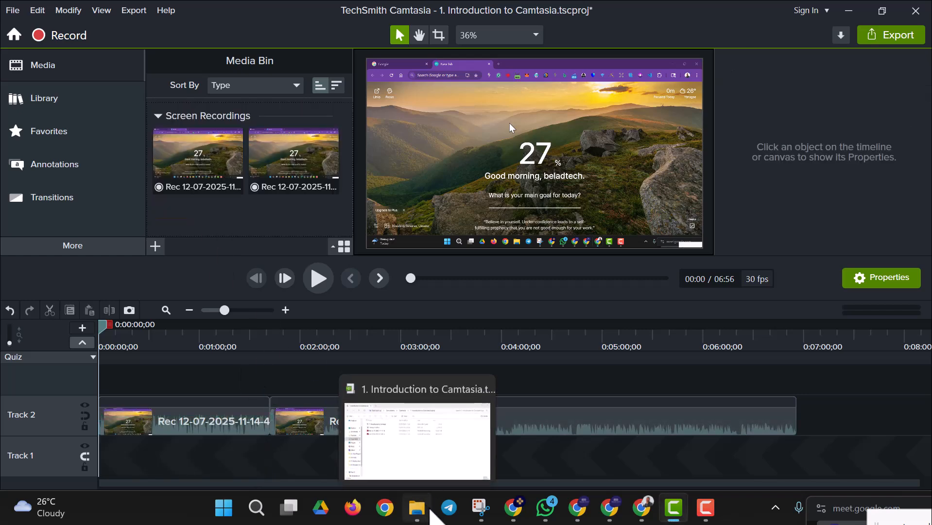
Switch to File Explorer and import Educational Background Audio.mp4 from the Desktop's Belad Creative Studio > Studio folder into the Camtasia project media
{"action": "left_click", "coordinate": [429, 514]}
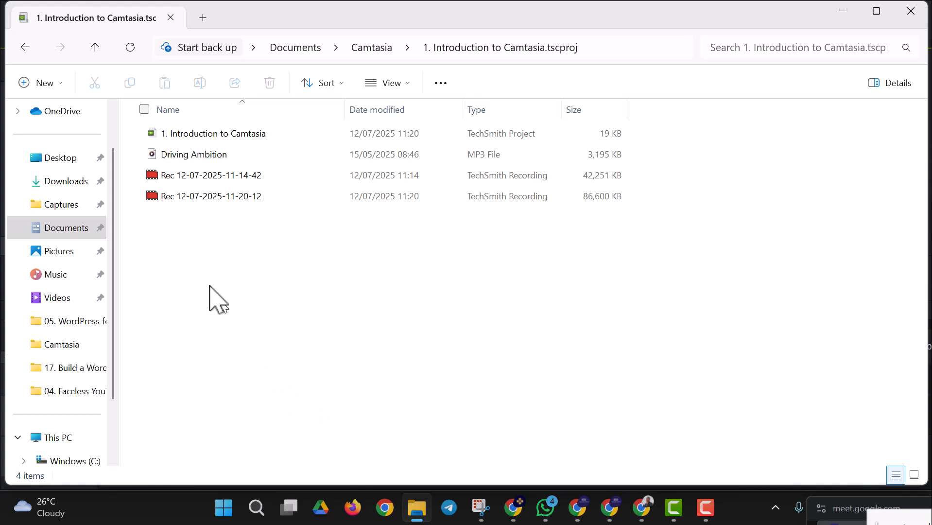
{"action": "left_click", "coordinate": [64, 161]}
{"action": "double_click", "coordinate": [189, 174]}
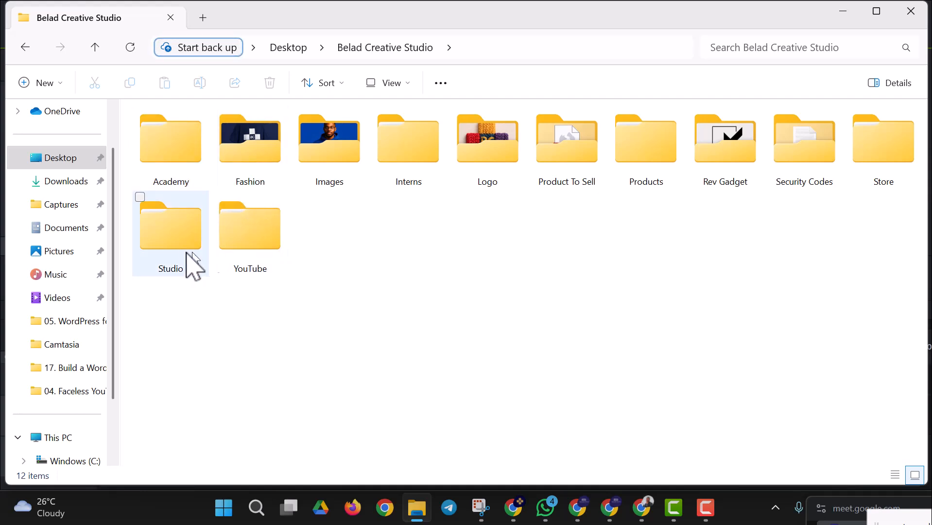
{"action": "double_click", "coordinate": [185, 263]}
{"action": "left_click", "coordinate": [171, 157]}
{"action": "double_click", "coordinate": [171, 156]}
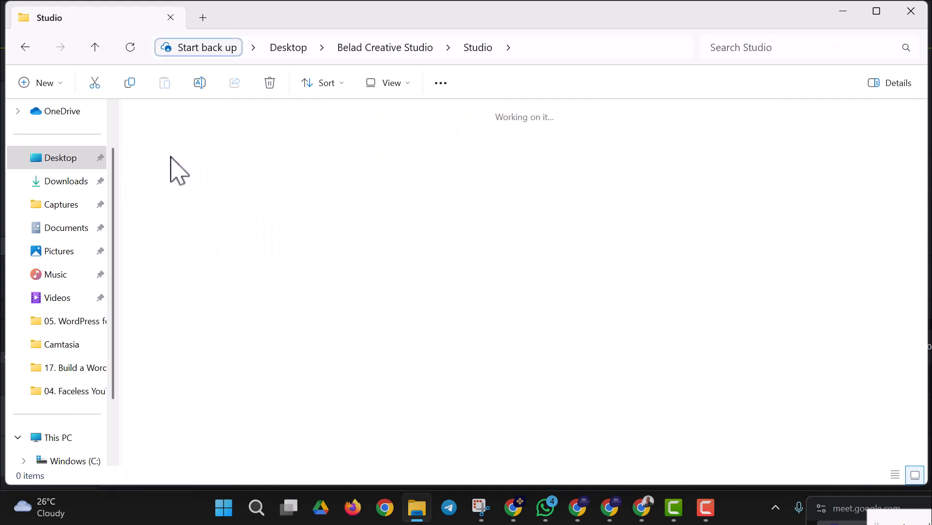
{"action": "left_click_drag", "start_coordinate": [351, 194], "coordinate": [235, 202]}
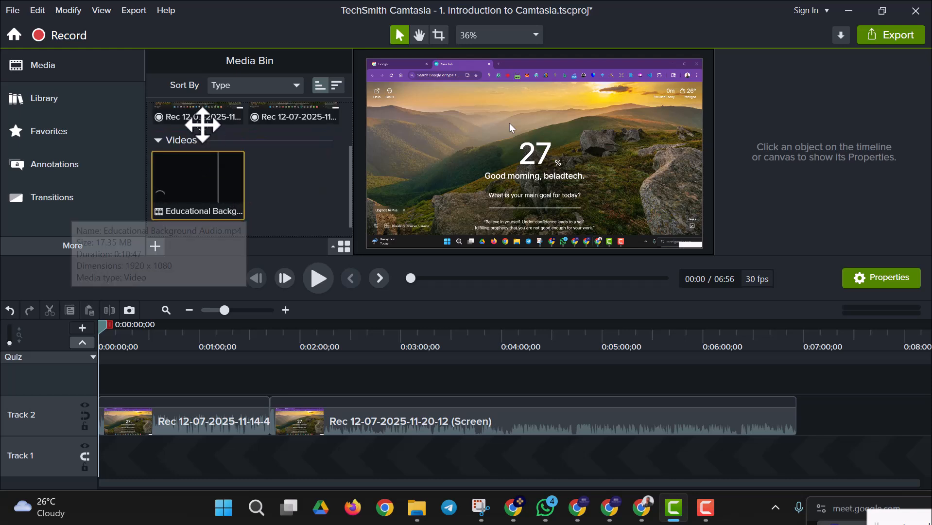
Place Educational Background Audio at the start of Track 1 and set its gain to 5%
{"action": "left_click_drag", "start_coordinate": [195, 182], "coordinate": [105, 480]}
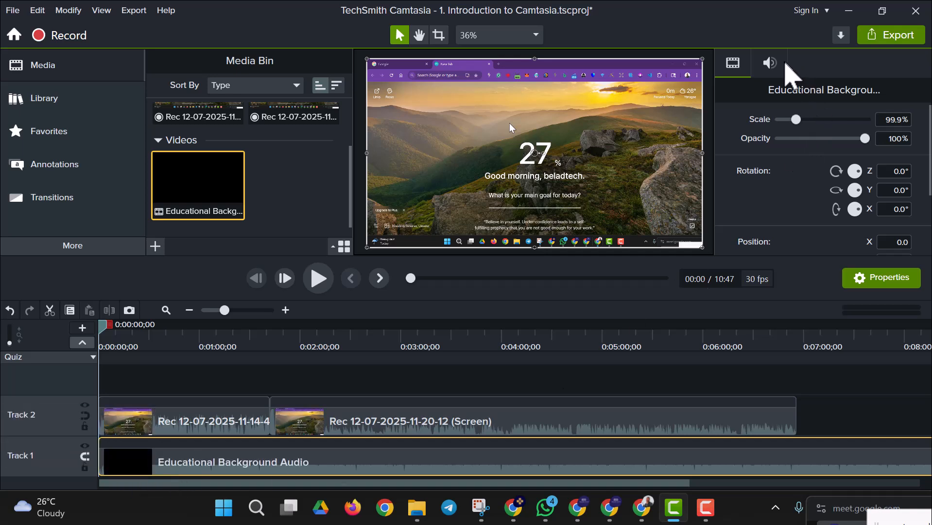
{"action": "left_click", "coordinate": [770, 63]}
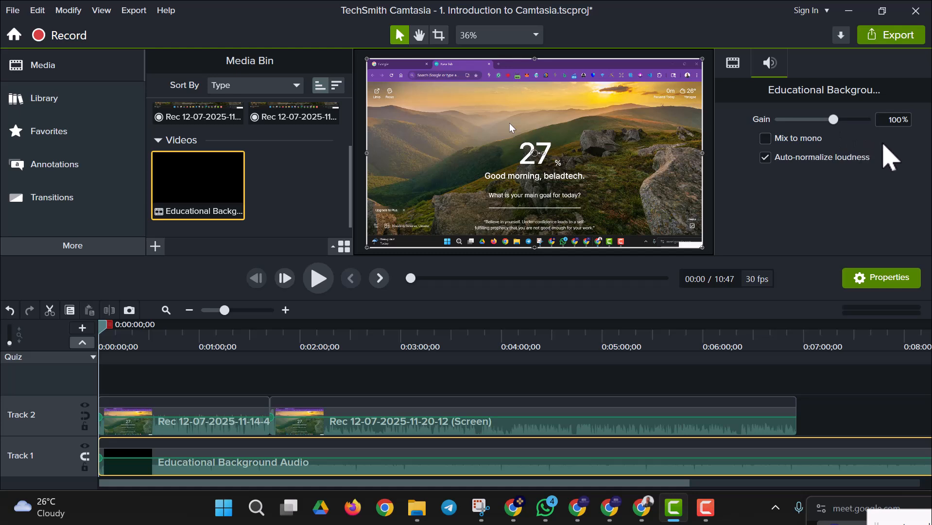
{"action": "left_click", "coordinate": [902, 120]}
{"action": "type", "text": "5"}
{"action": "key", "text": "Return"}
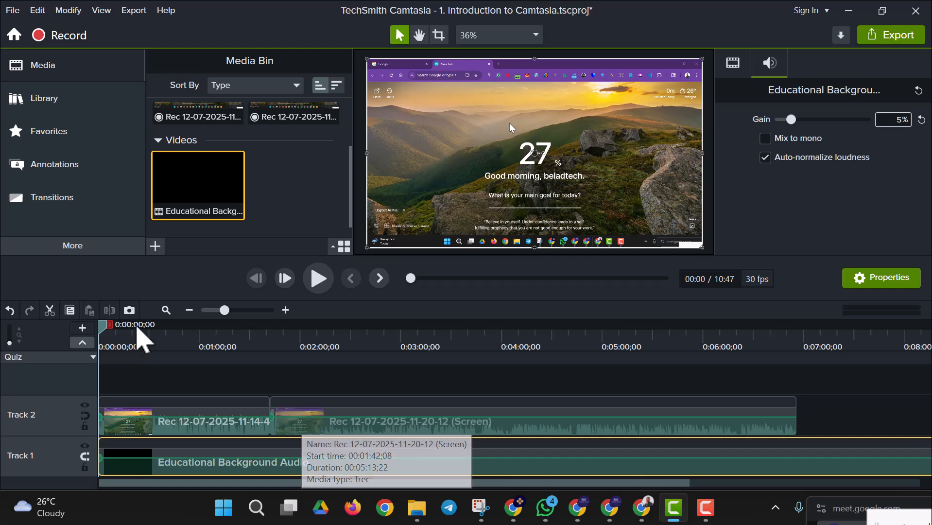
Shrink Track 1 to minimum height and enlarge Track 2 so the recording's waveform can be inspected in detail
{"action": "left_click_drag", "start_coordinate": [226, 311], "coordinate": [312, 339]}
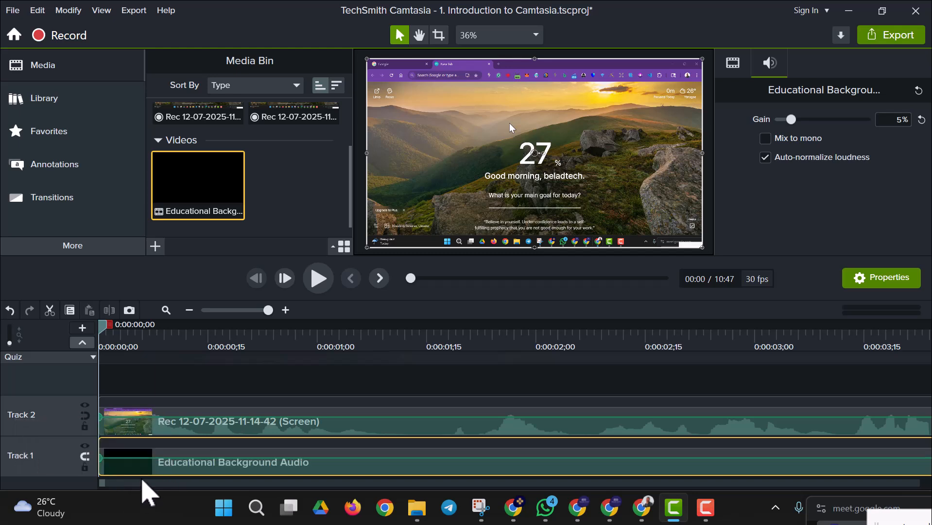
{"action": "left_click_drag", "start_coordinate": [64, 434], "coordinate": [71, 475]}
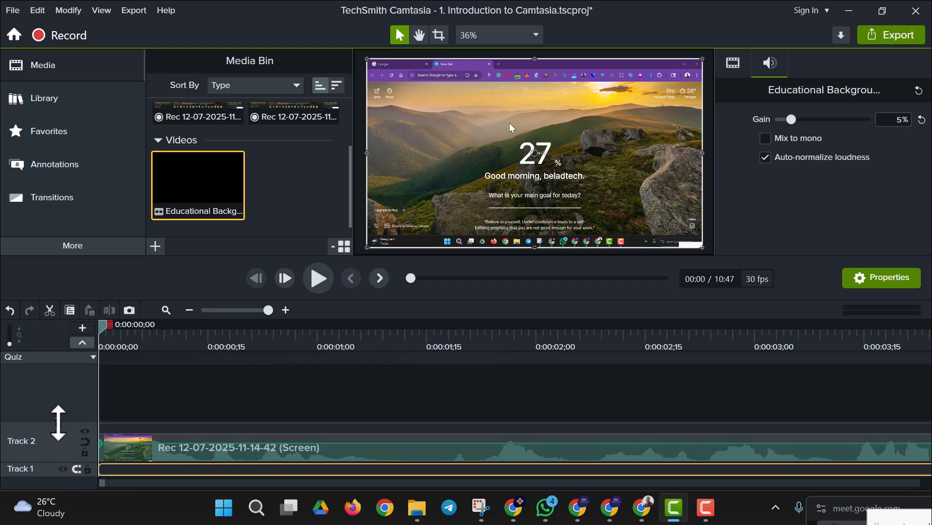
{"action": "left_click_drag", "start_coordinate": [60, 424], "coordinate": [83, 368]}
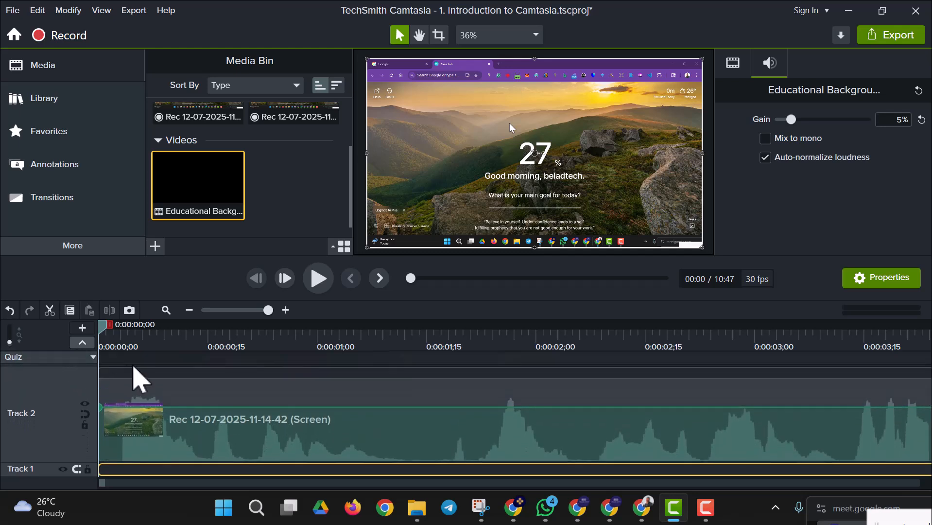
Position the playhead at 0:00:06;04, where the voice pauses, and select the screen recording on Track 2
{"action": "left_click_drag", "start_coordinate": [101, 332], "coordinate": [510, 440]}
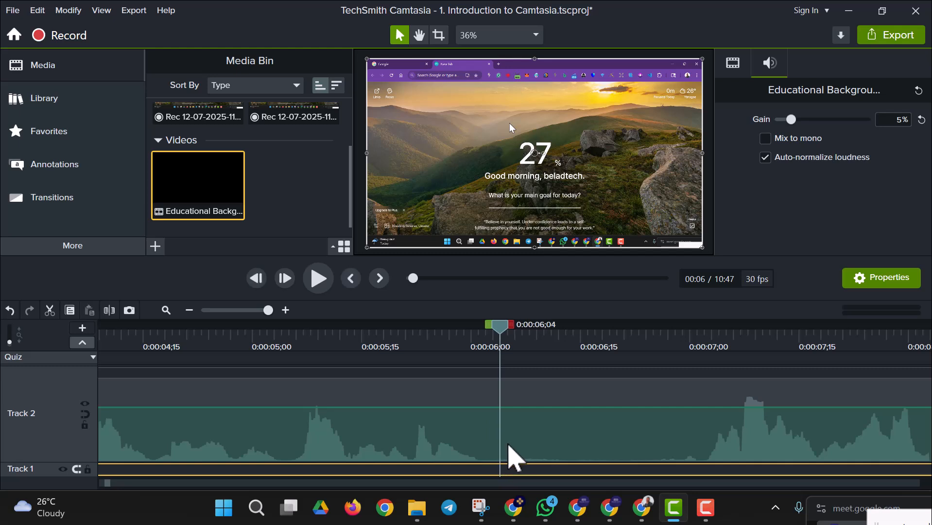
{"action": "left_click", "coordinate": [509, 457]}
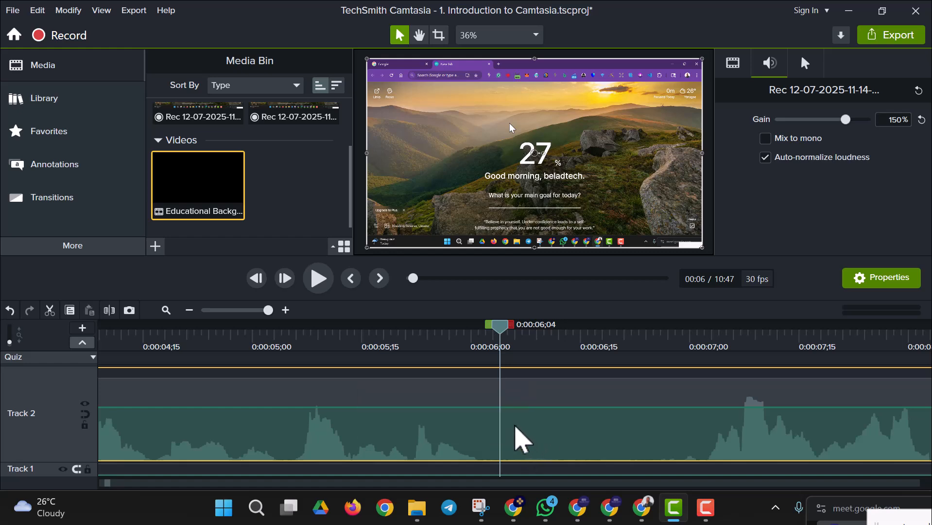
{"action": "right_click", "coordinate": [514, 414]}
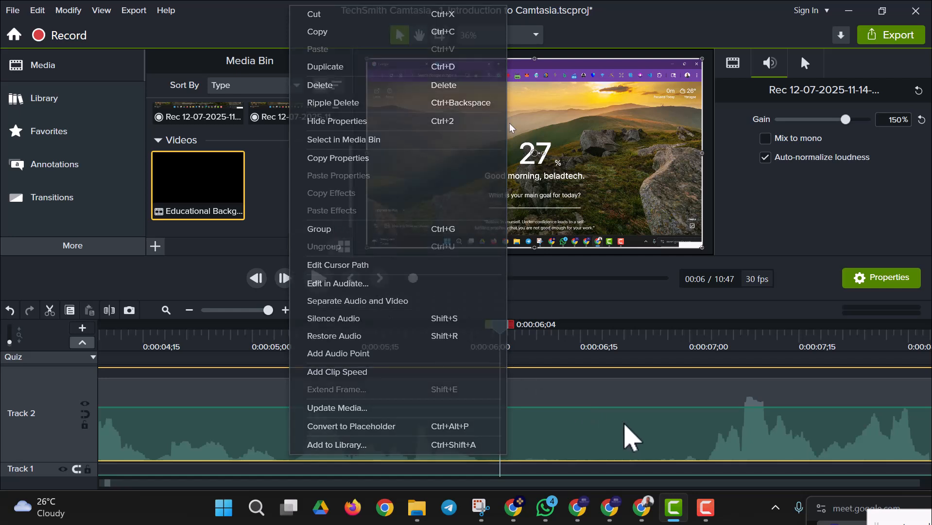
{"action": "left_click", "coordinate": [620, 442]}
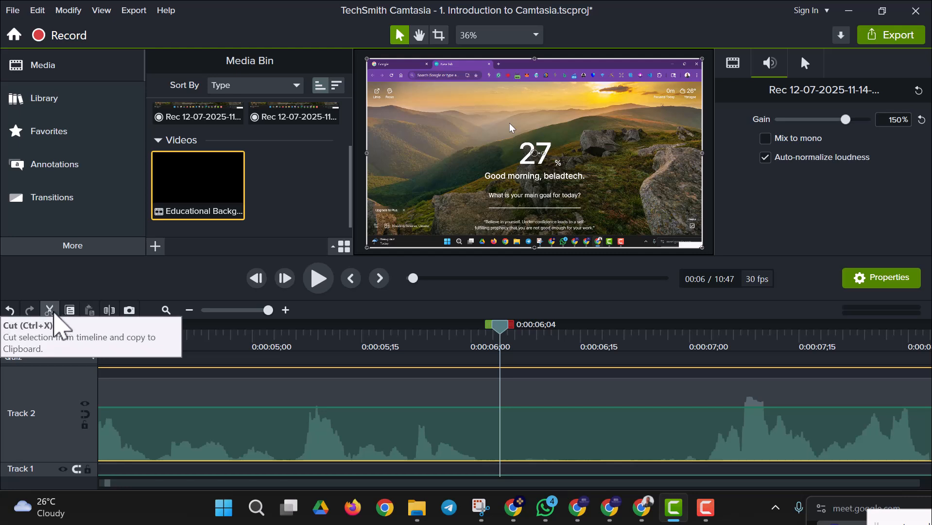
Cut the selected recording from Track 2 and undo the cut
{"action": "left_click", "coordinate": [51, 312]}
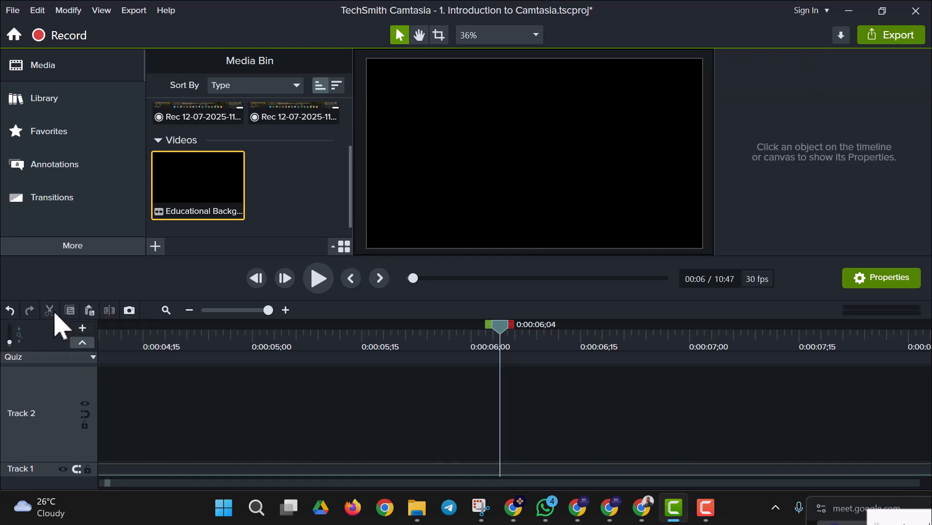
{"action": "key", "text": "ctrl+z"}
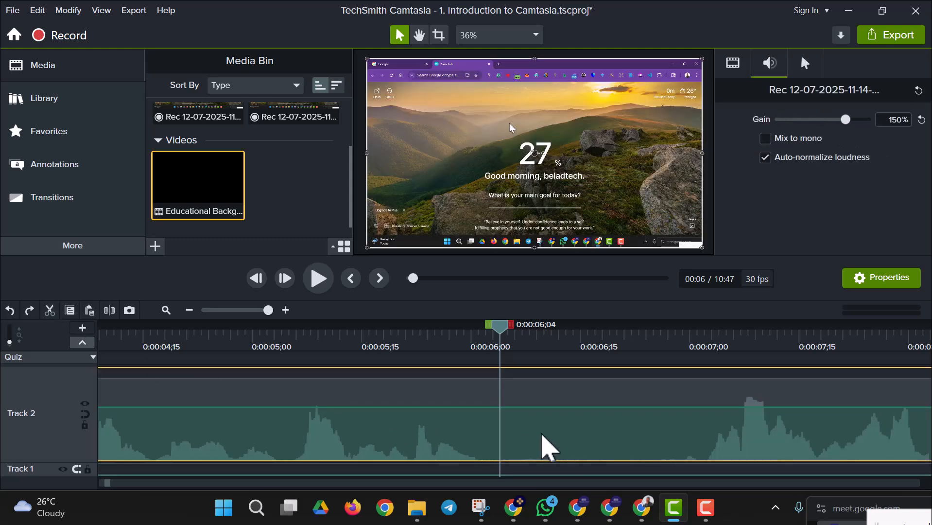
{"action": "right_click", "coordinate": [542, 435]}
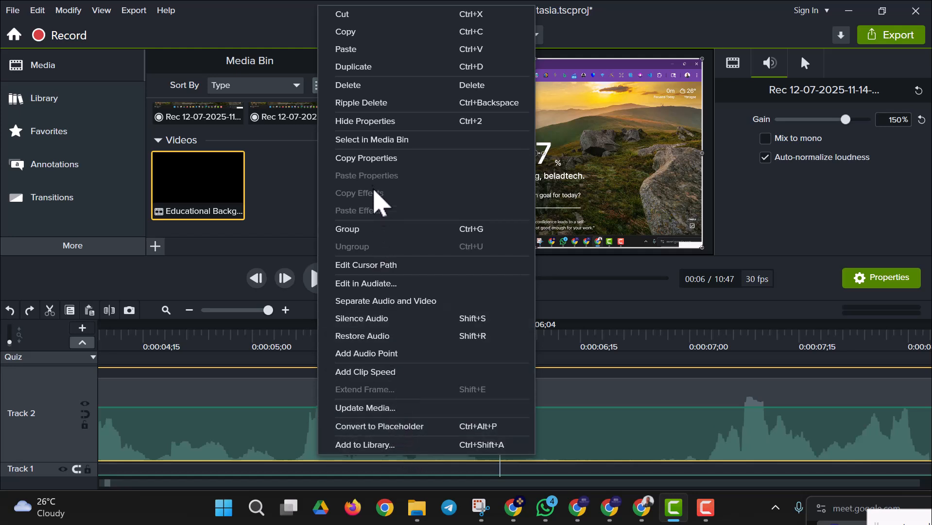
{"action": "left_click", "coordinate": [611, 457]}
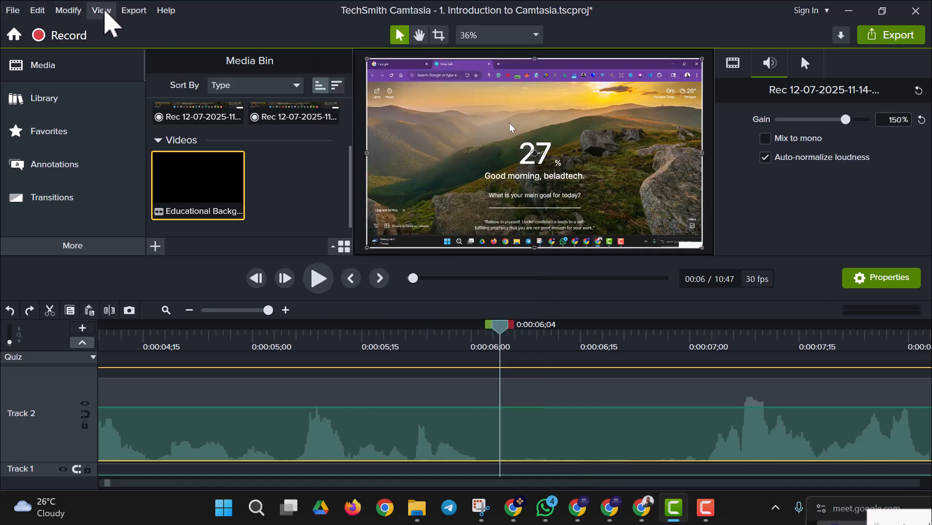
{"action": "left_click", "coordinate": [102, 11]}
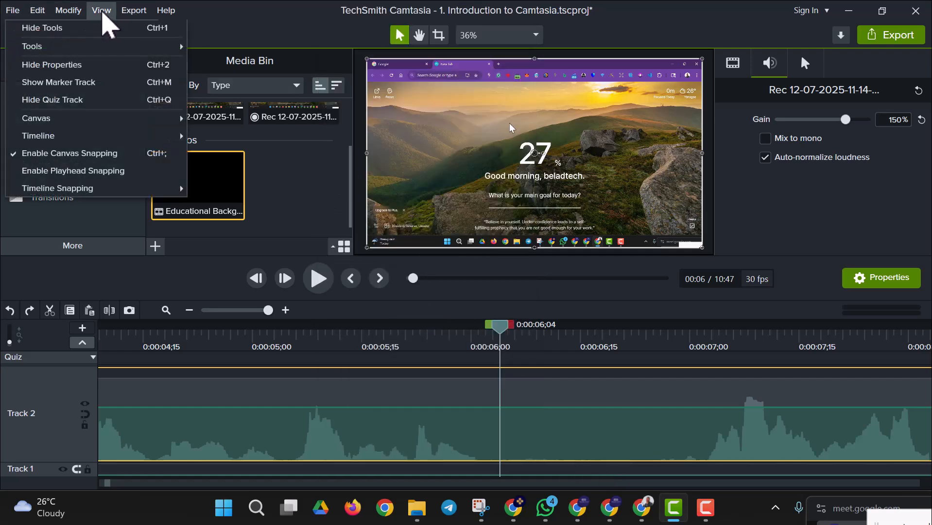
{"action": "mouse_move", "coordinate": [68, 9]}
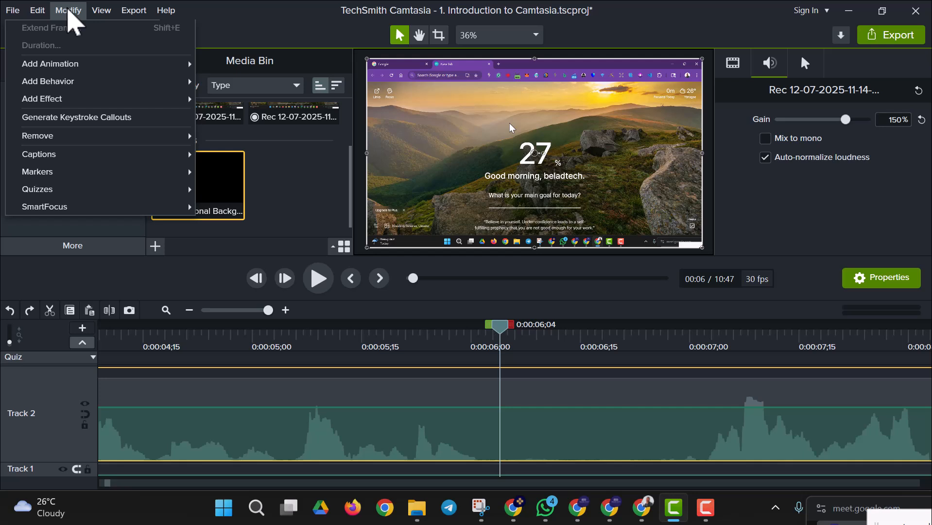
{"action": "mouse_move", "coordinate": [96, 17]}
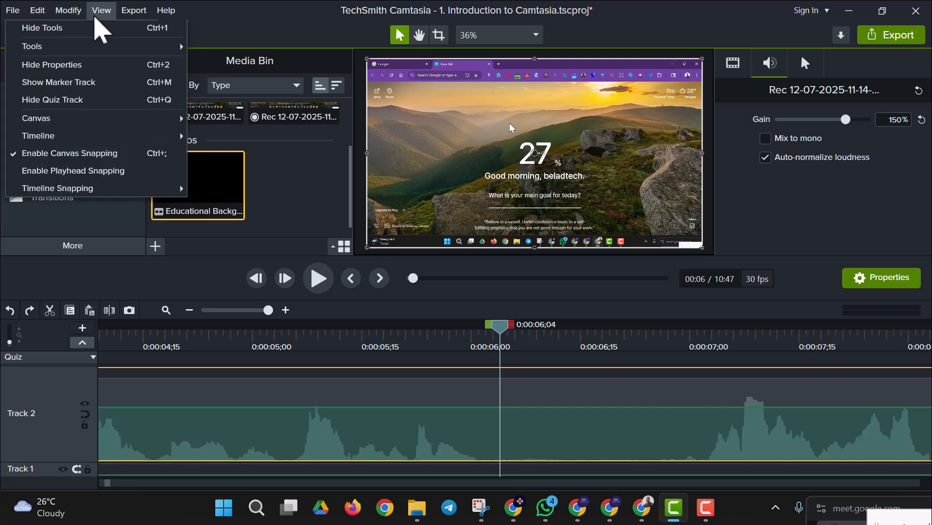
{"action": "left_click", "coordinate": [97, 11]}
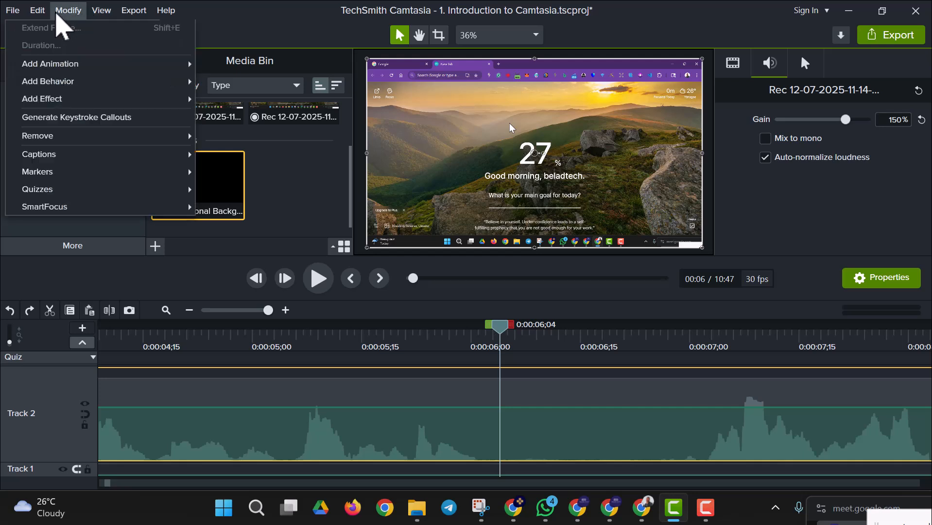
{"action": "left_click", "coordinate": [39, 12]}
{"action": "left_click", "coordinate": [45, 15]}
{"action": "left_click", "coordinate": [58, 13]}
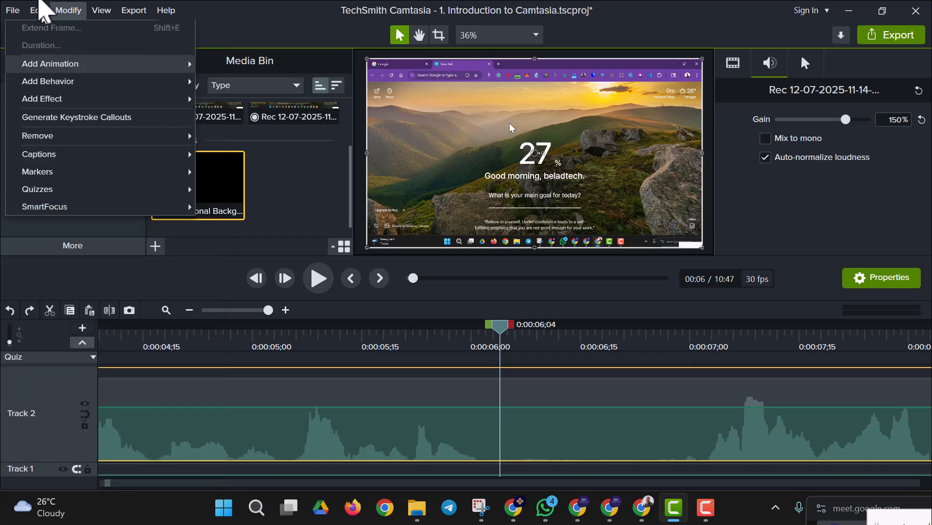
{"action": "mouse_move", "coordinate": [37, 6]}
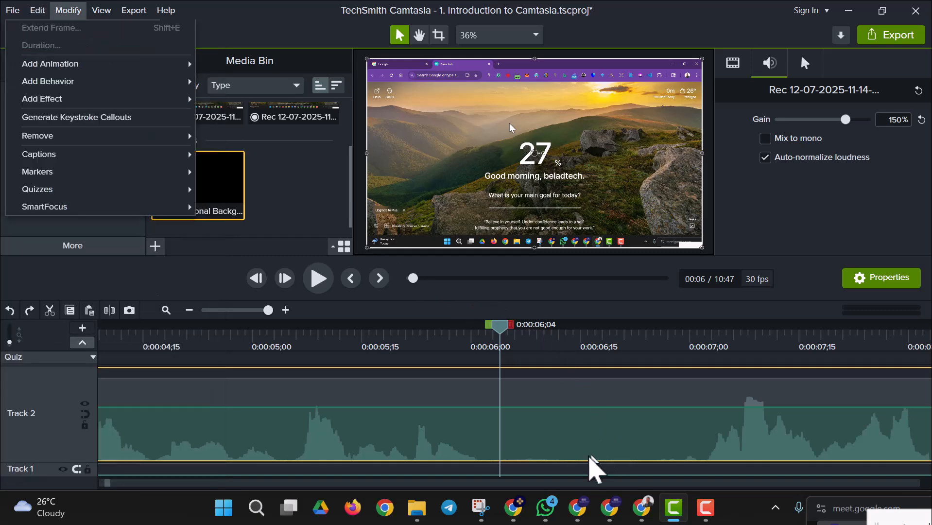
{"action": "left_click", "coordinate": [570, 448]}
{"action": "right_click", "coordinate": [572, 456]}
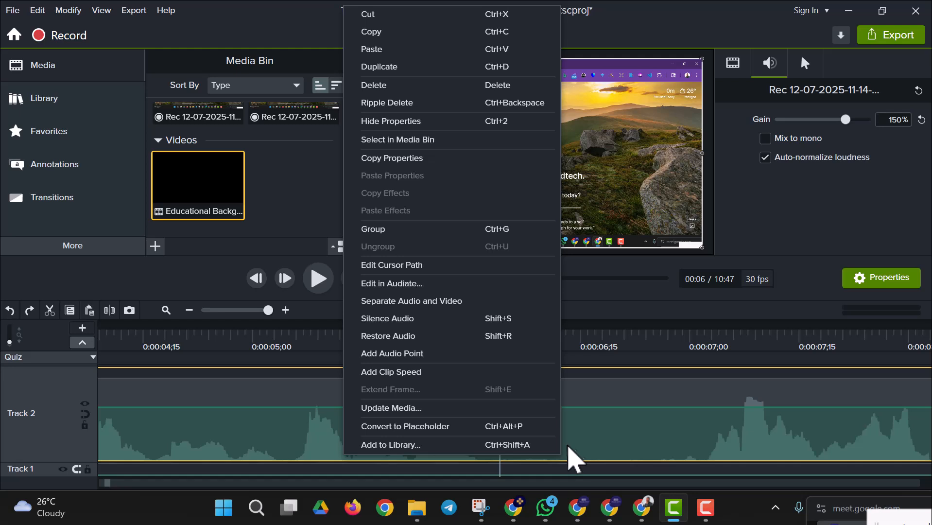
{"action": "left_click", "coordinate": [581, 442]}
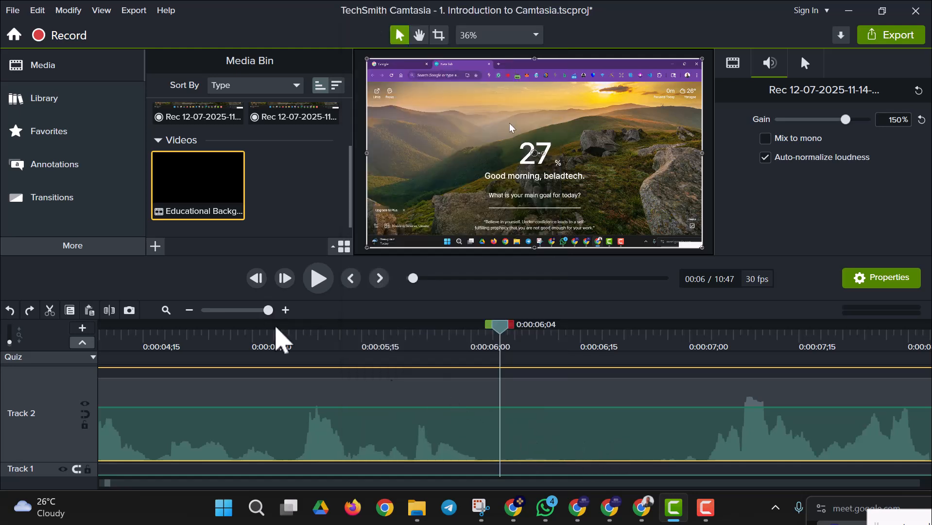
Open the keyboard shortcut preferences, clear the shortcut for Add last used transition and restore its default
{"action": "left_click", "coordinate": [11, 11]}
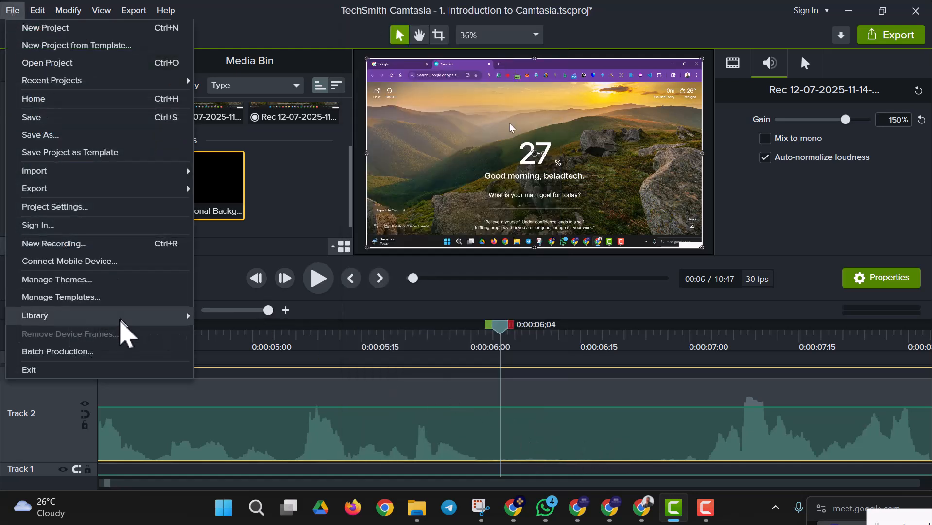
{"action": "mouse_move", "coordinate": [38, 10]}
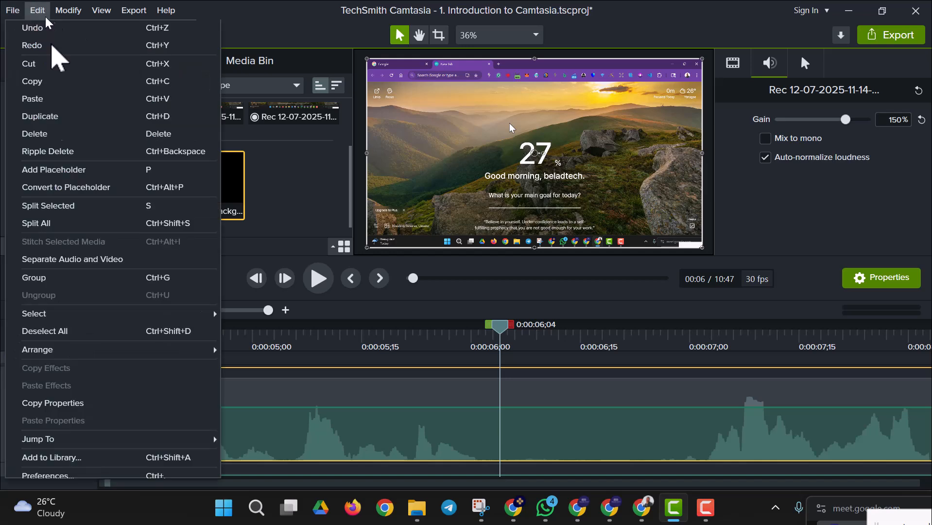
{"action": "left_click", "coordinate": [101, 475]}
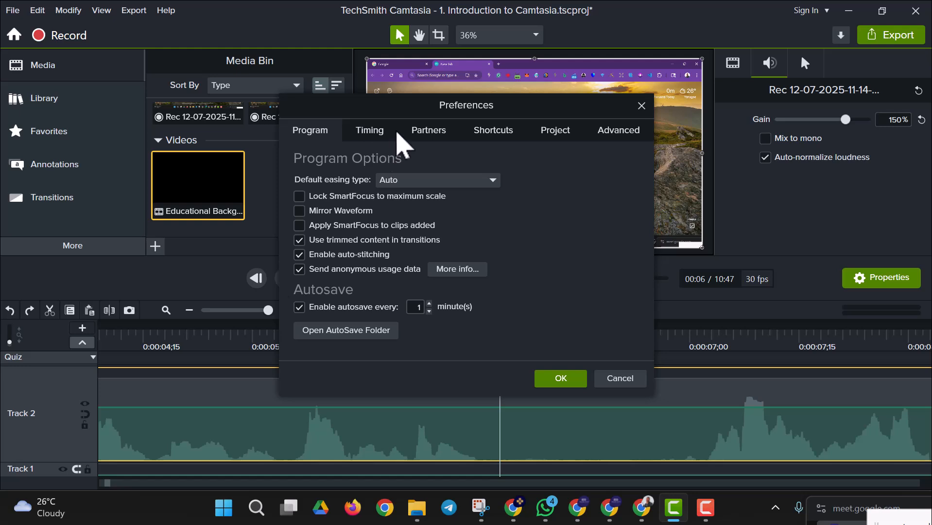
{"action": "left_click", "coordinate": [488, 138]}
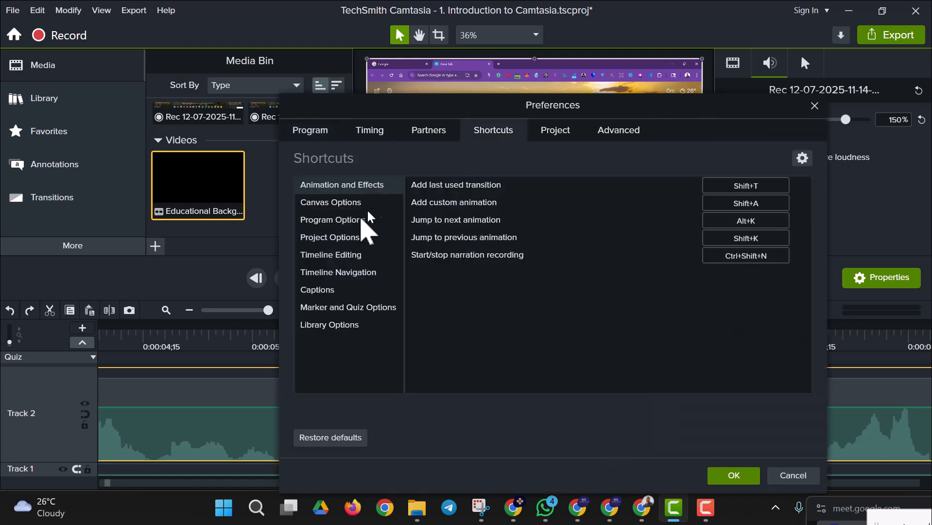
{"action": "left_click", "coordinate": [740, 187]}
{"action": "left_click", "coordinate": [779, 186]}
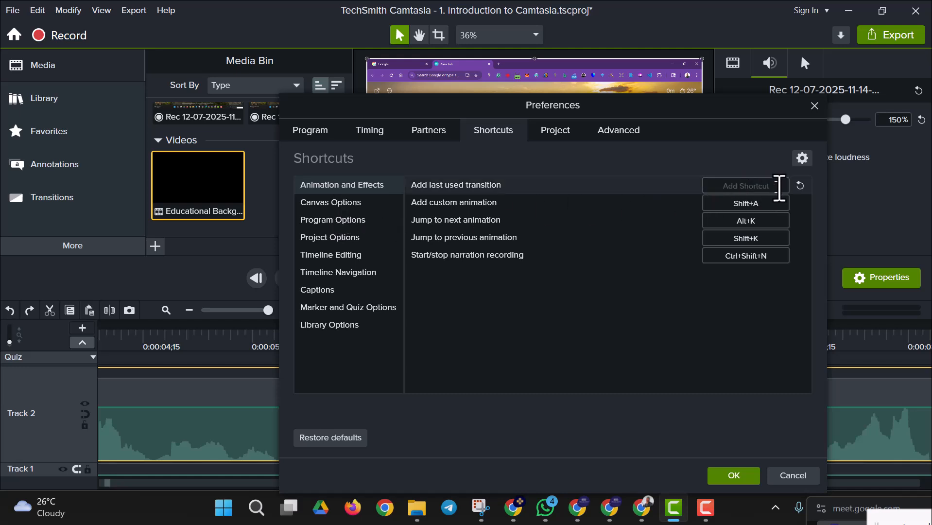
{"action": "left_click", "coordinate": [800, 185]}
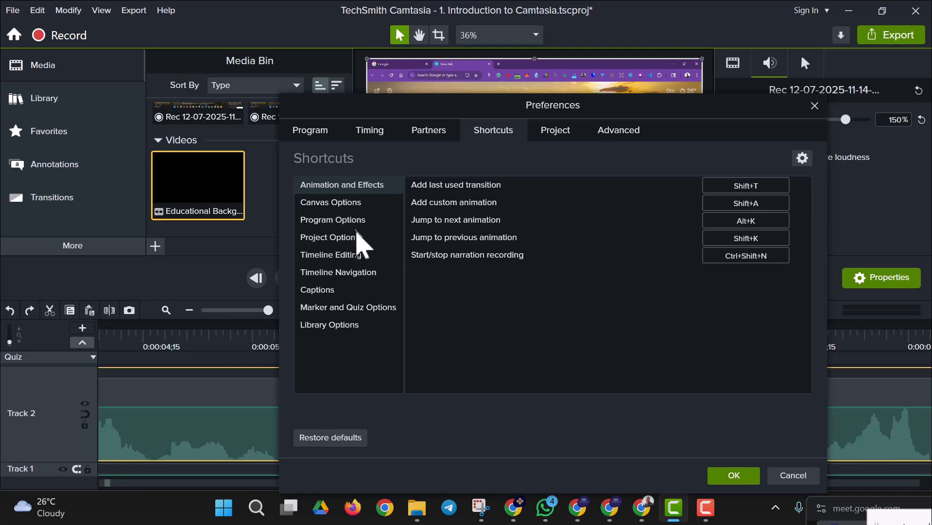
Examine the Timeline Editing shortcuts, including the one for Split selected media, and dismiss the preferences without saving
{"action": "left_click", "coordinate": [355, 262]}
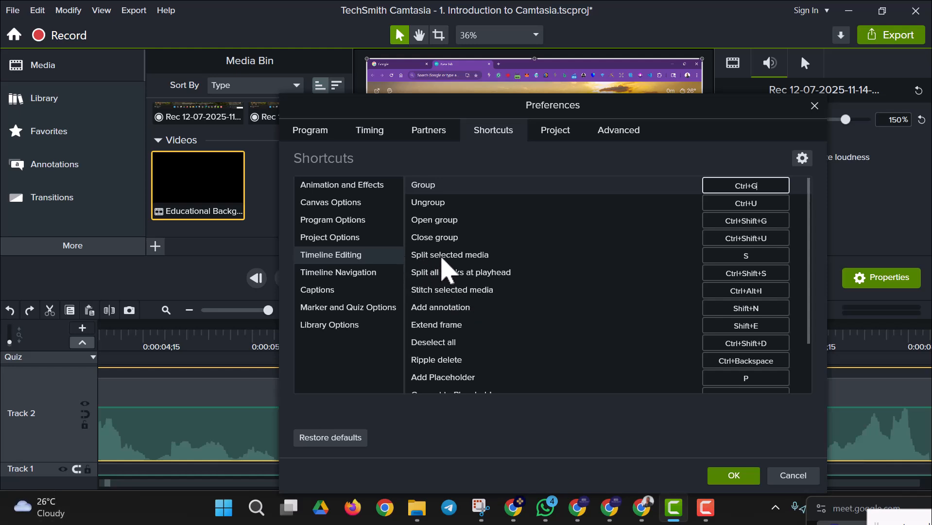
{"action": "left_click", "coordinate": [755, 256]}
{"action": "left_click", "coordinate": [778, 256]}
{"action": "left_click", "coordinate": [799, 258]}
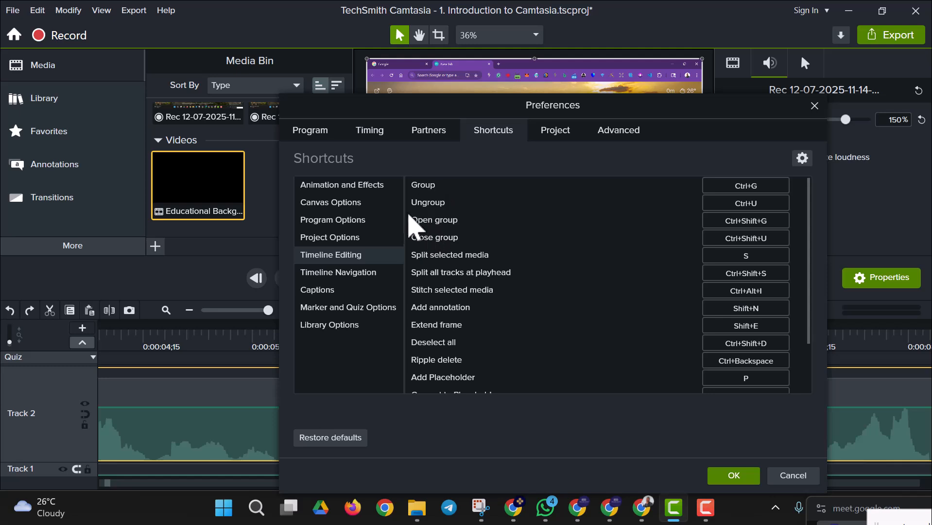
{"action": "scroll", "coordinate": [467, 257], "scroll_direction": "down", "scroll_amount": 2}
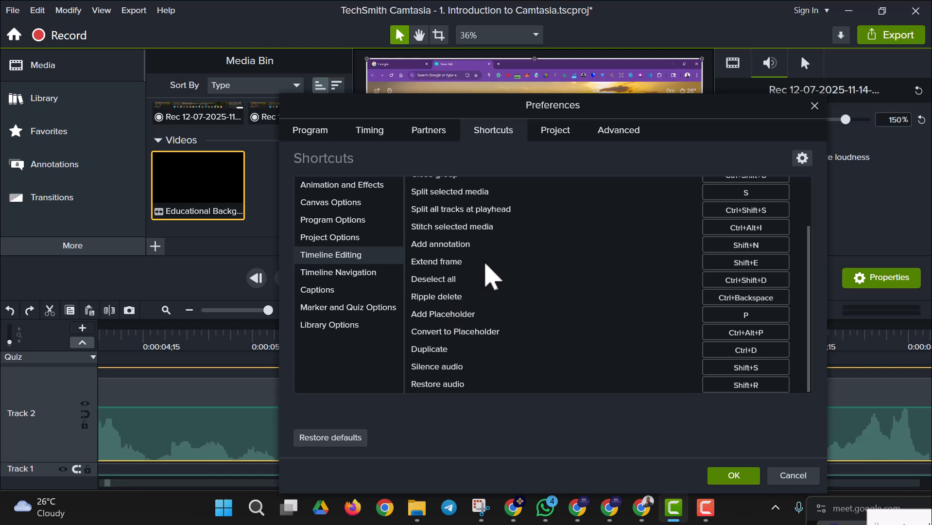
{"action": "scroll", "coordinate": [482, 270], "scroll_direction": "up", "scroll_amount": 1}
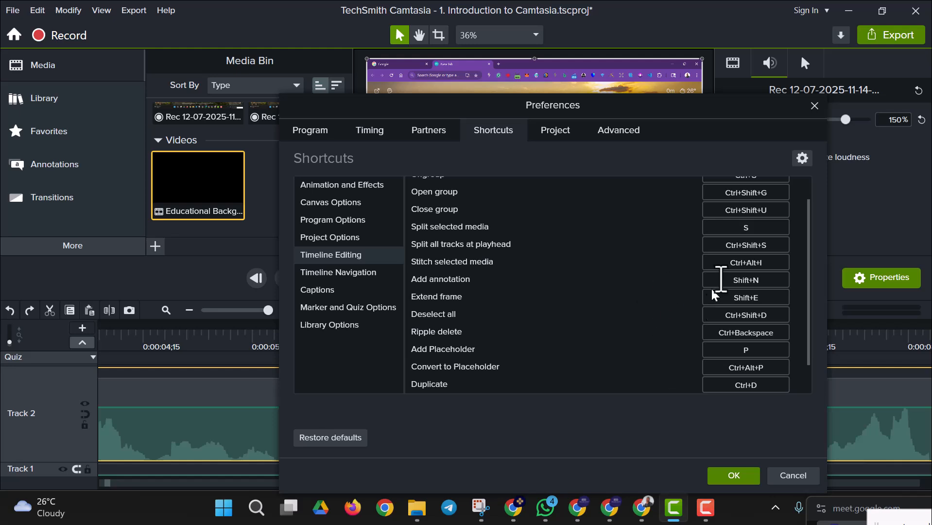
{"action": "scroll", "coordinate": [736, 249], "scroll_direction": "up", "scroll_amount": 1}
{"action": "left_click", "coordinate": [745, 253]}
{"action": "key", "text": "s"}
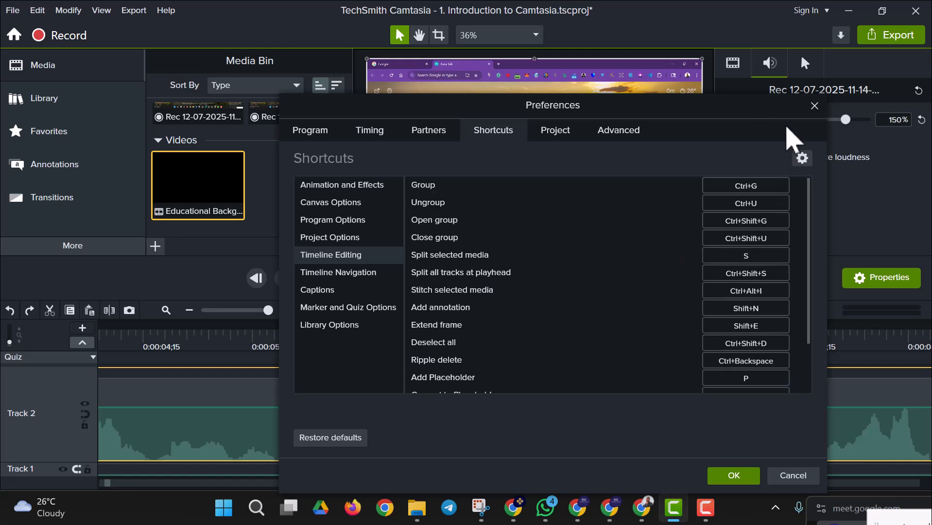
{"action": "left_click", "coordinate": [794, 475]}
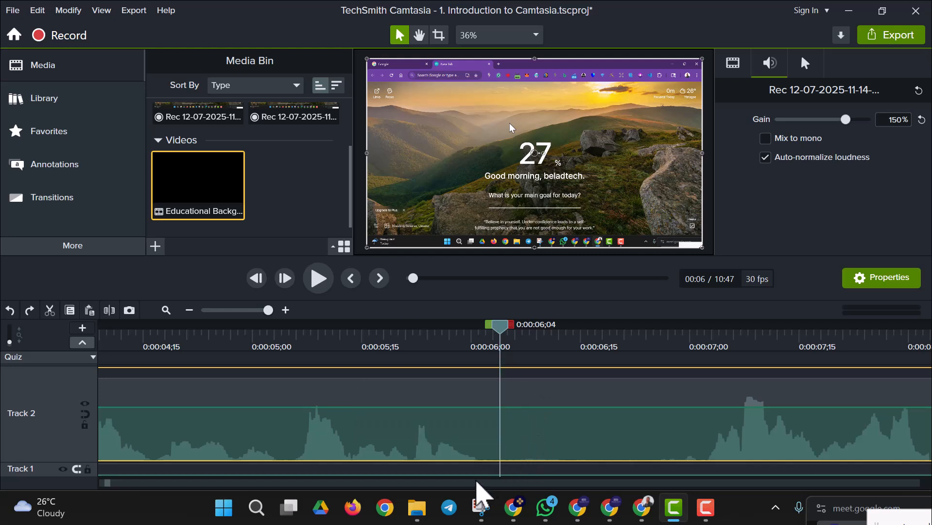
Split the Track 2 recording at 0:00:06;04 and again at 0:00:06;27 to isolate the silent gap
{"action": "key", "text": "s"}
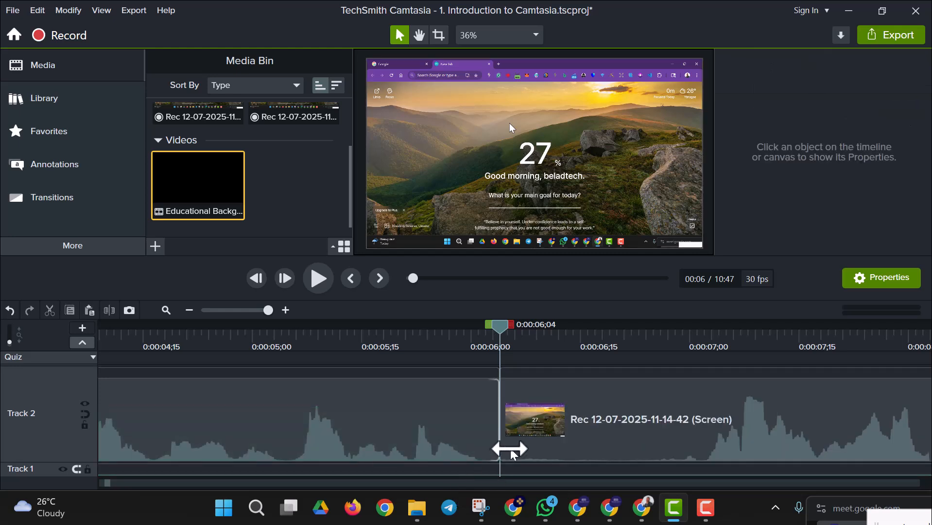
{"action": "left_click_drag", "start_coordinate": [500, 329], "coordinate": [479, 333]}
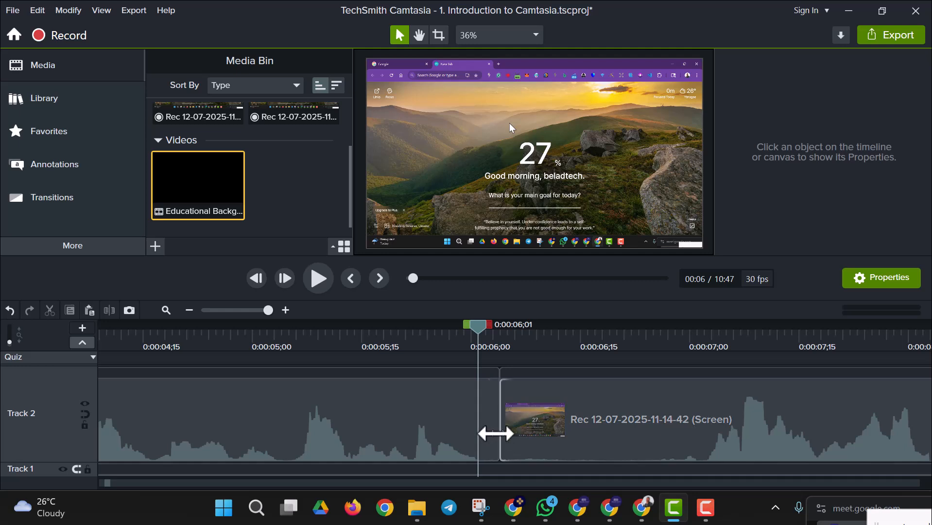
{"action": "left_click_drag", "start_coordinate": [488, 325], "coordinate": [667, 442]}
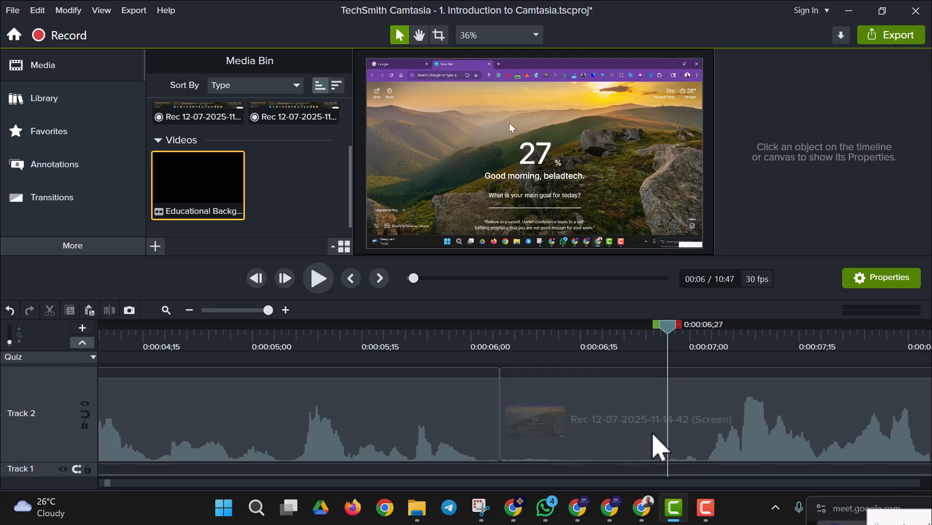
{"action": "left_click", "coordinate": [652, 436]}
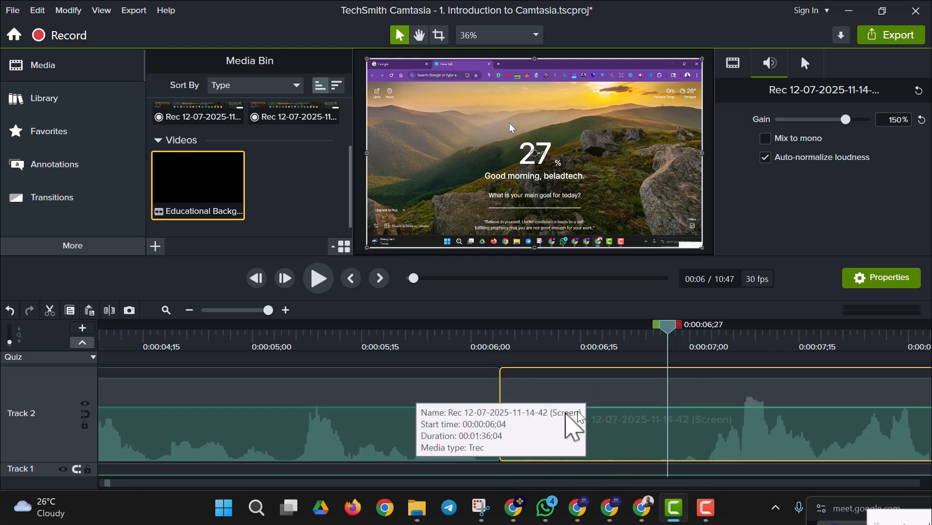
{"action": "left_click", "coordinate": [194, 444]}
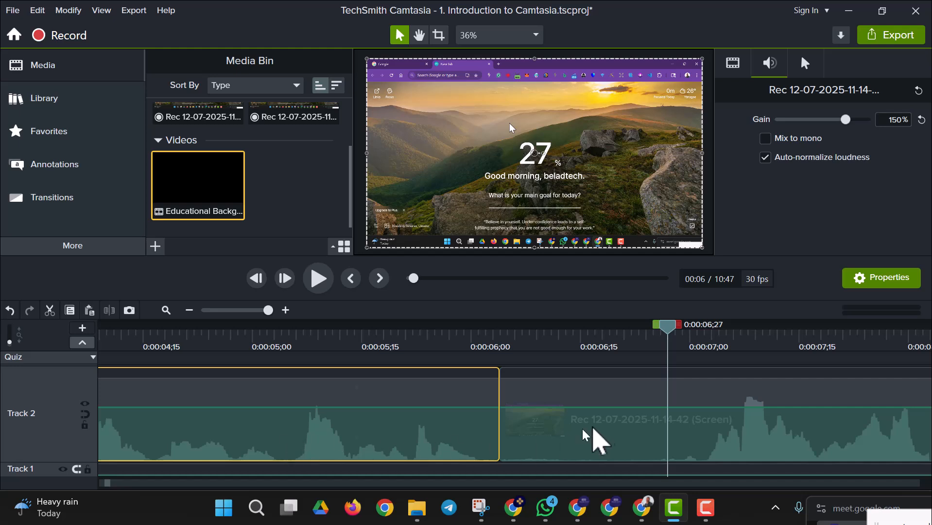
{"action": "left_click", "coordinate": [791, 443]}
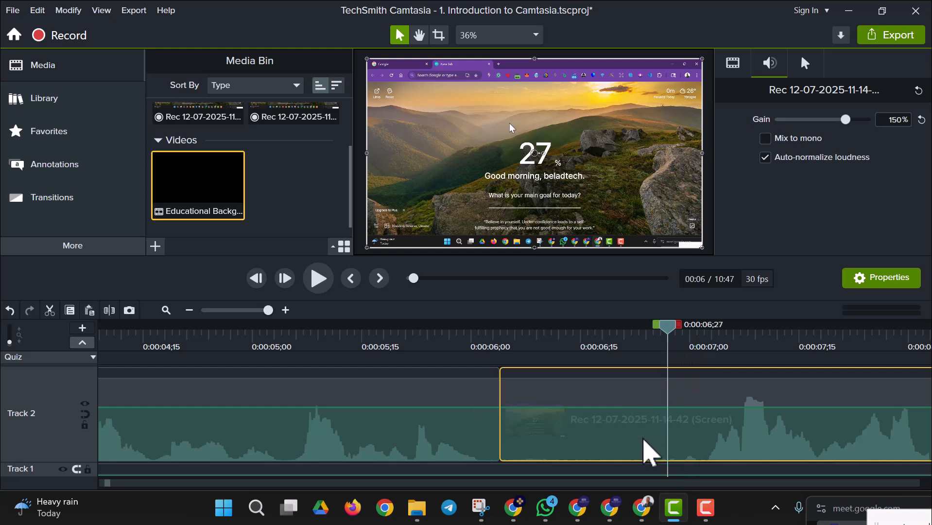
{"action": "key", "text": "s"}
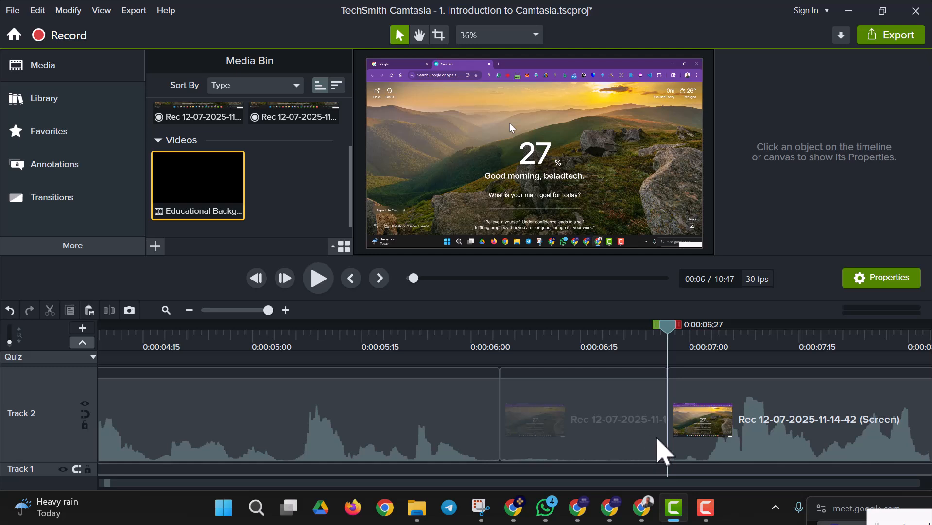
Delete the silent Track 2 segment between 0:00:06;04 and 0:00:06;27 and turn on the track's magnet to close the gap
{"action": "left_click", "coordinate": [571, 403]}
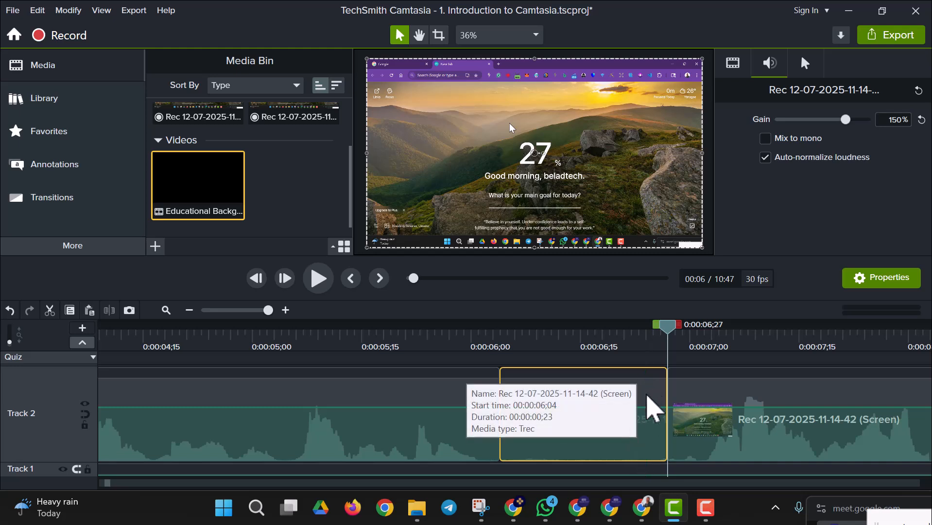
{"action": "left_click_drag", "start_coordinate": [647, 394], "coordinate": [654, 385]}
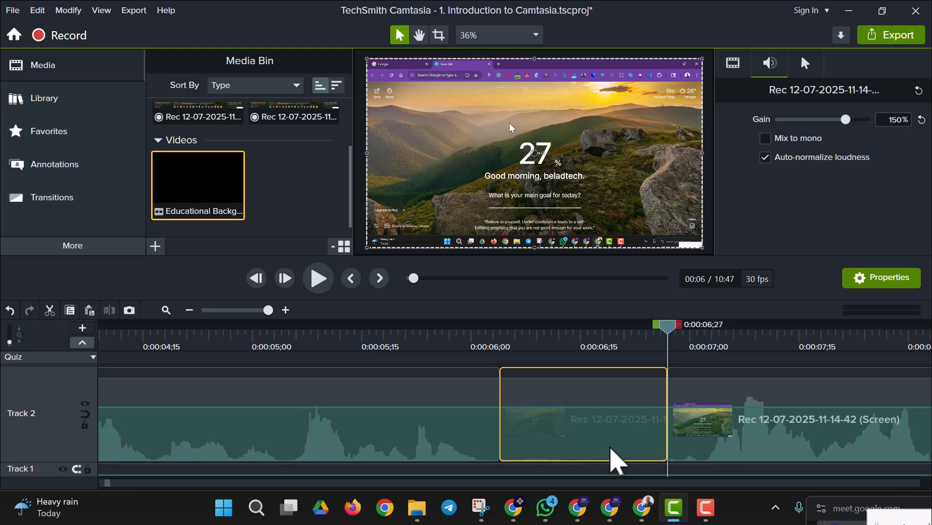
{"action": "key", "text": "Delete"}
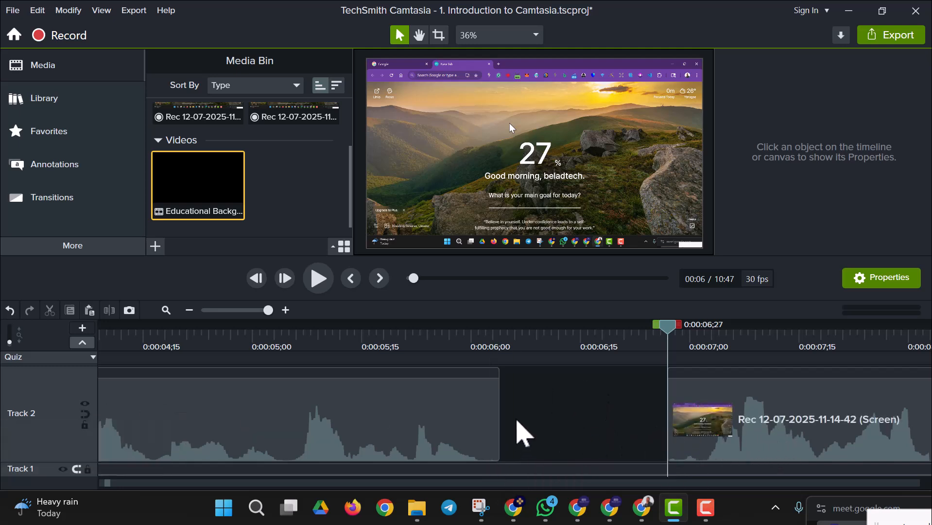
{"action": "left_click", "coordinate": [86, 415]}
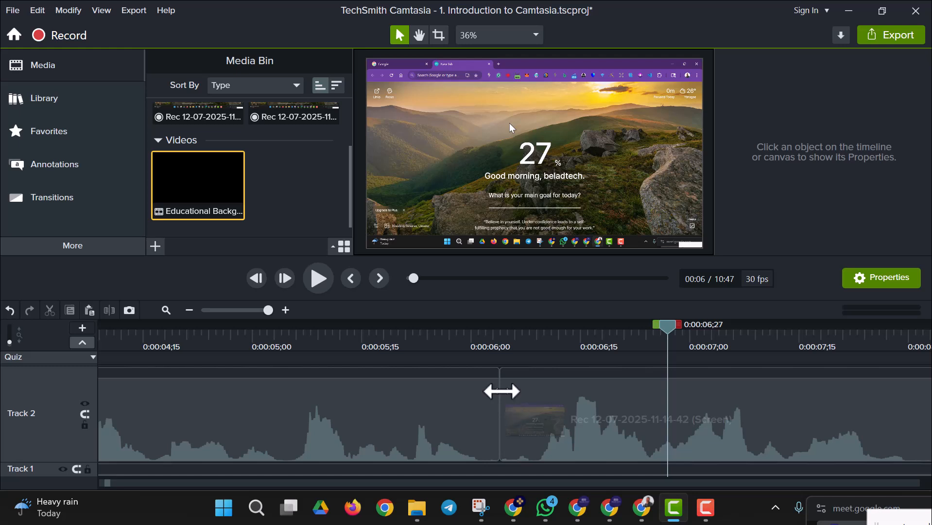
Split the Track 2 recording at 0:00:08;14 and 0:00:08;02 and delete the silent segment between the cuts
{"action": "left_click_drag", "start_coordinate": [666, 329], "coordinate": [816, 440]}
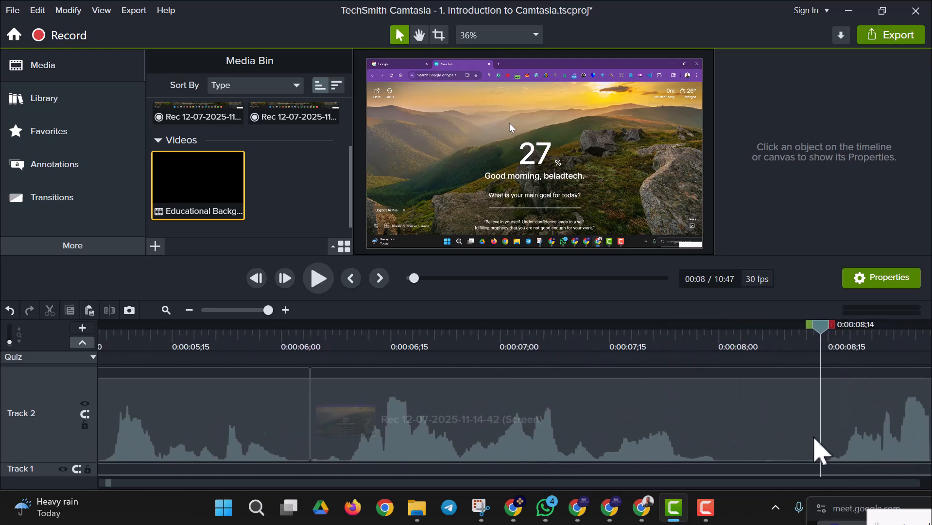
{"action": "left_click", "coordinate": [815, 447]}
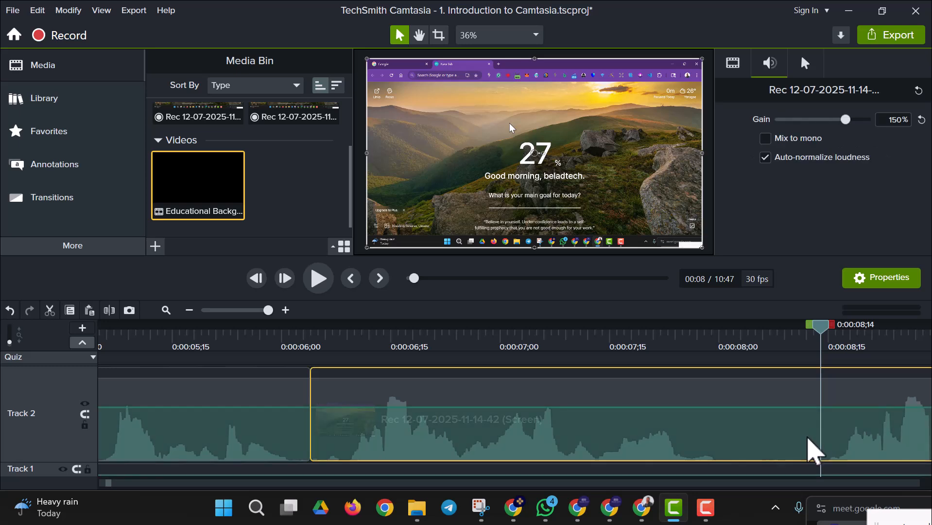
{"action": "key", "text": "s"}
{"action": "left_click_drag", "start_coordinate": [822, 331], "coordinate": [731, 435]}
{"action": "key", "text": "s"}
{"action": "left_click", "coordinate": [774, 454]}
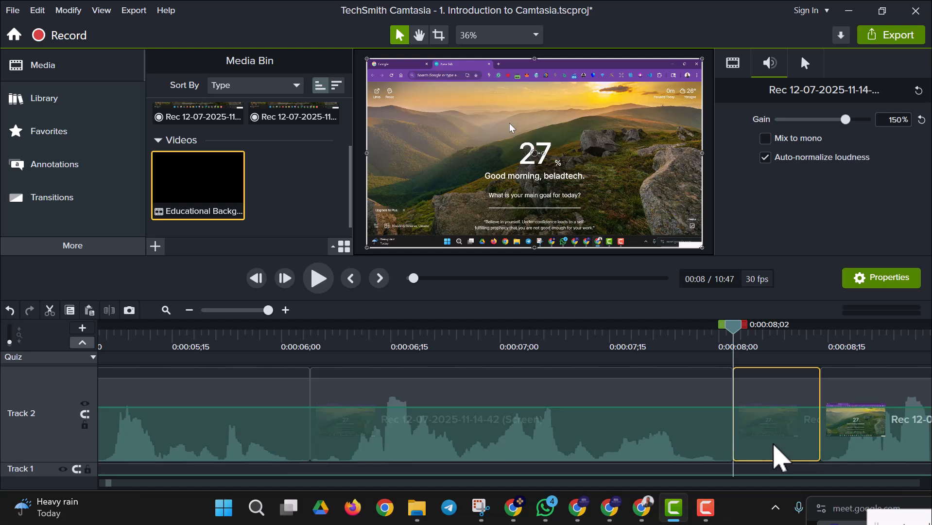
{"action": "key", "text": "ctrl+BackSpace"}
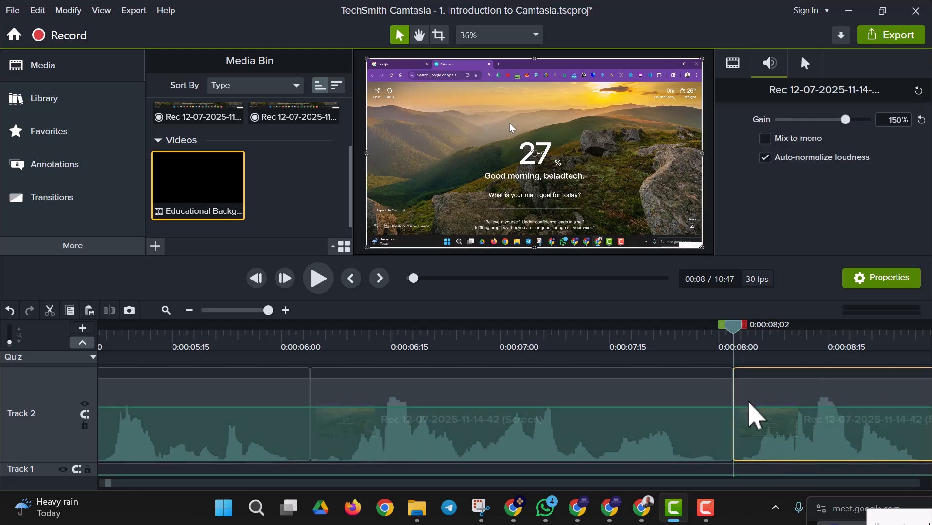
Split the Track 2 recording around the silence that begins at 0:00:12;09 and delete that silent segment
{"action": "left_click_drag", "start_coordinate": [732, 324], "coordinate": [913, 326]}
{"action": "left_click_drag", "start_coordinate": [929, 478], "coordinate": [646, 469]}
{"action": "key", "text": "s"}
{"action": "left_click_drag", "start_coordinate": [642, 330], "coordinate": [446, 442]}
{"action": "key", "text": "s"}
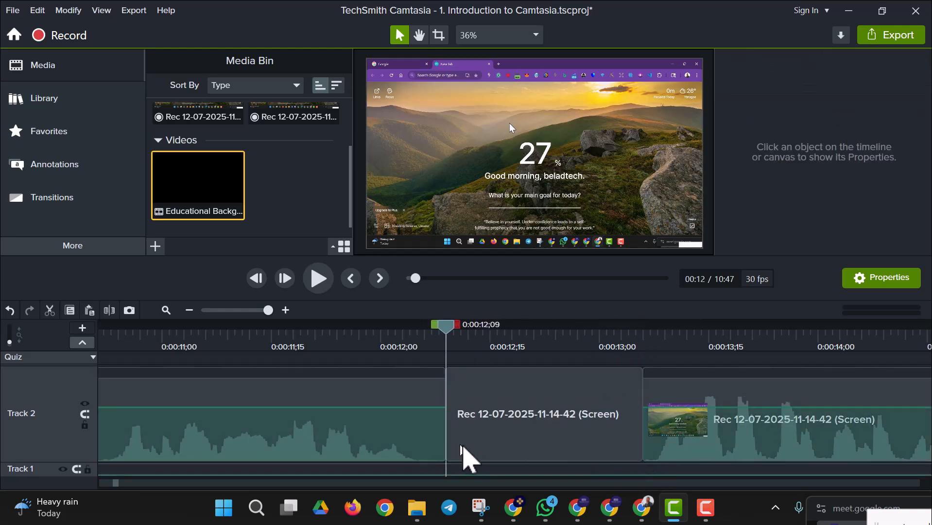
{"action": "left_click", "coordinate": [476, 446]}
{"action": "key", "text": "Delete"}
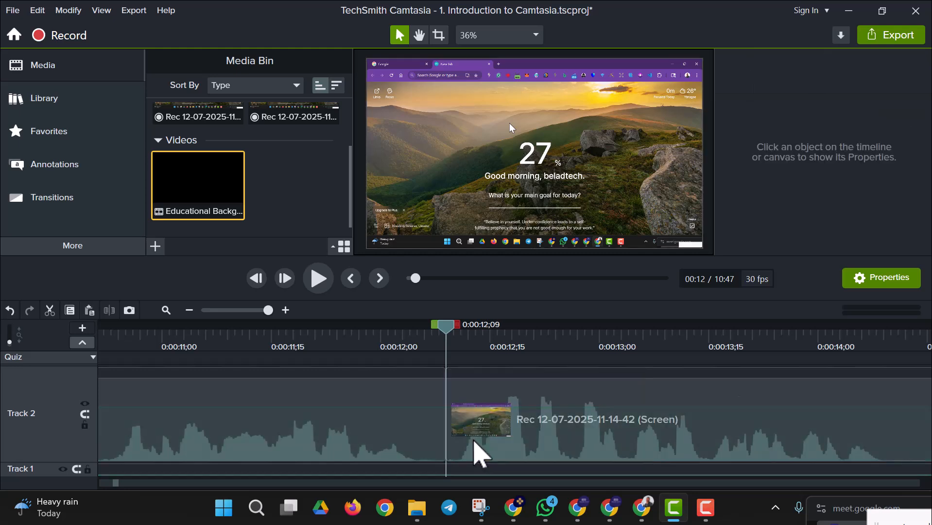
Split the Track 2 recording at 0:00:15;01 and 0:00:14;12 and delete the silent segment between the cuts
{"action": "left_click_drag", "start_coordinate": [448, 329], "coordinate": [855, 459]}
{"action": "key", "text": "s"}
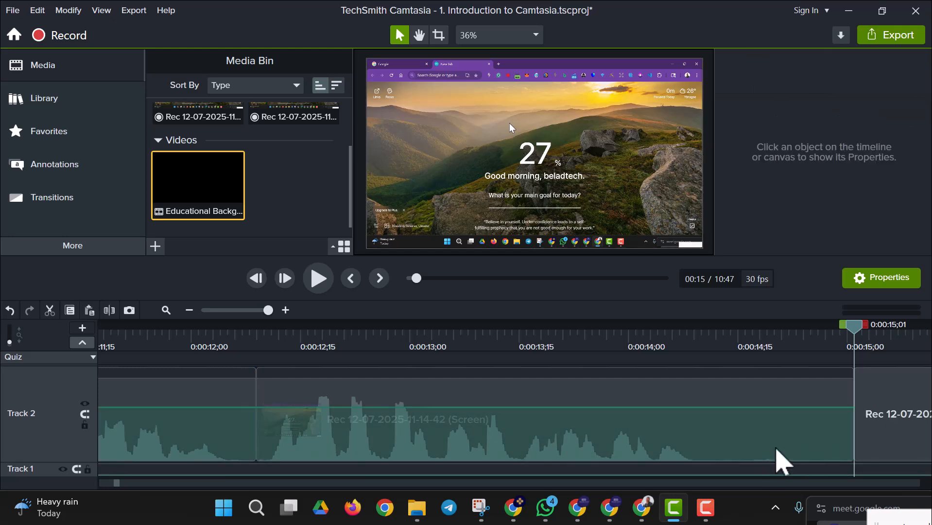
{"action": "left_click_drag", "start_coordinate": [854, 326], "coordinate": [717, 456]}
{"action": "left_click", "coordinate": [719, 455]}
{"action": "key", "text": "s"}
{"action": "left_click", "coordinate": [737, 446]}
{"action": "key", "text": "Delete"}
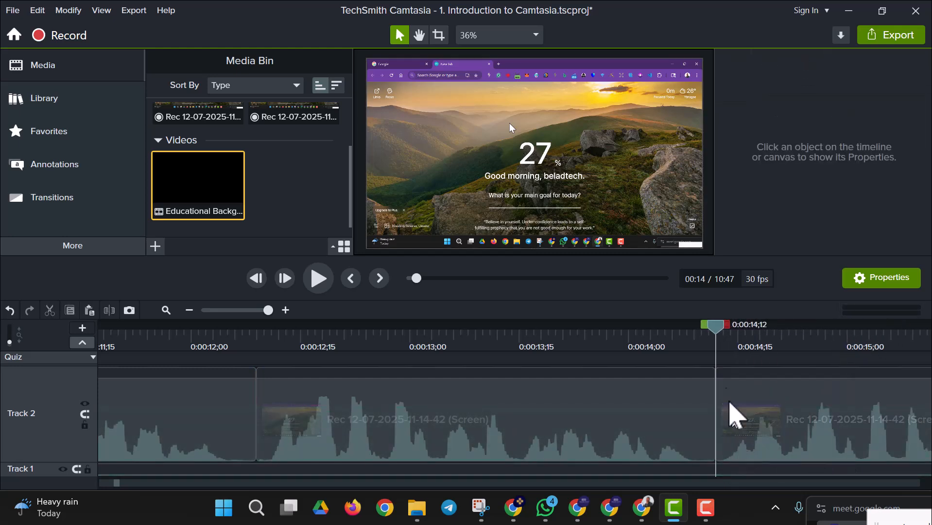
Split the Track 2 recording twice shortly after 0:00:14;12 and delete the short segment between the cuts
{"action": "left_click_drag", "start_coordinate": [716, 332], "coordinate": [753, 436]}
{"action": "left_click", "coordinate": [752, 436]}
{"action": "key", "text": "s"}
{"action": "left_click_drag", "start_coordinate": [747, 330], "coordinate": [796, 439]}
{"action": "left_click", "coordinate": [783, 436]}
{"action": "key", "text": "s"}
{"action": "left_click", "coordinate": [781, 435]}
{"action": "key", "text": "Delete"}
Return to the timeline start, separate the first Track 2 clip's audio and video, and undo the separation
{"action": "left_click_drag", "start_coordinate": [803, 343], "coordinate": [59, 420]}
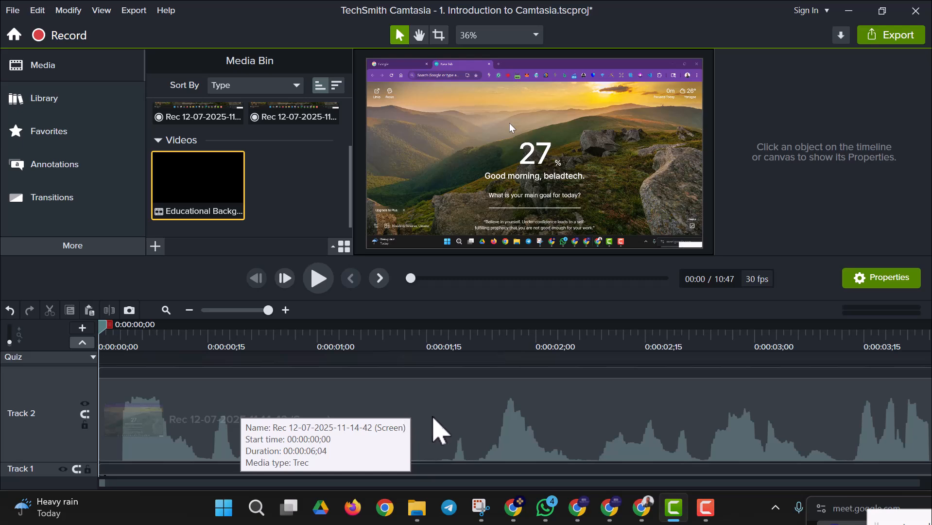
{"action": "right_click", "coordinate": [430, 420]}
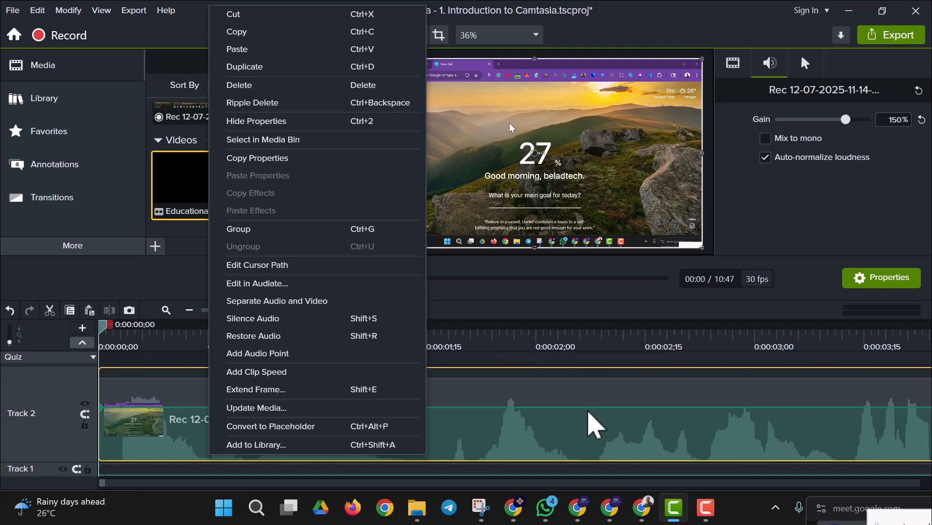
{"action": "left_click", "coordinate": [294, 306]}
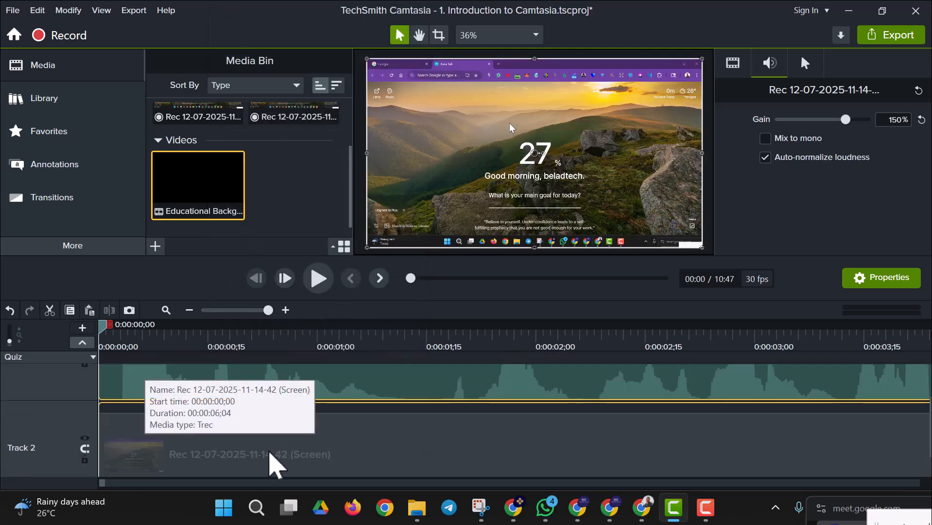
{"action": "left_click", "coordinate": [265, 389]}
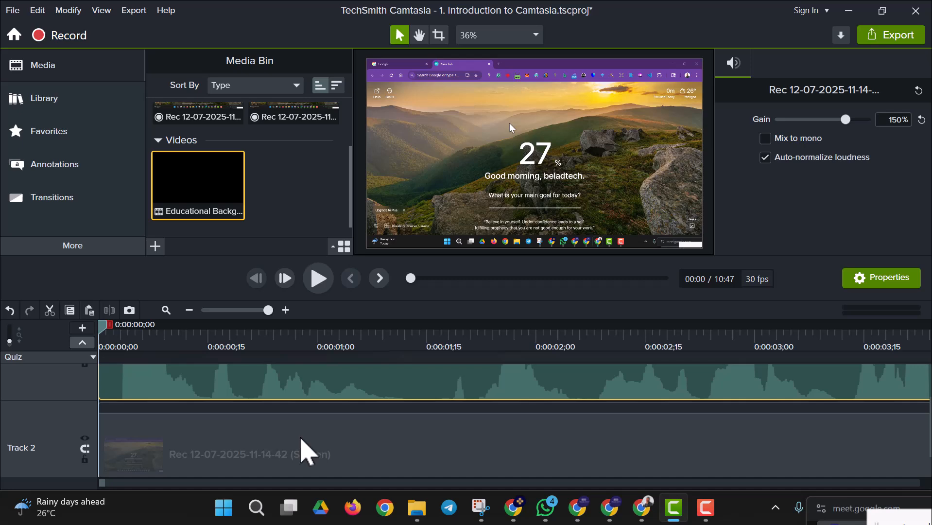
{"action": "key", "text": "ctrl+z"}
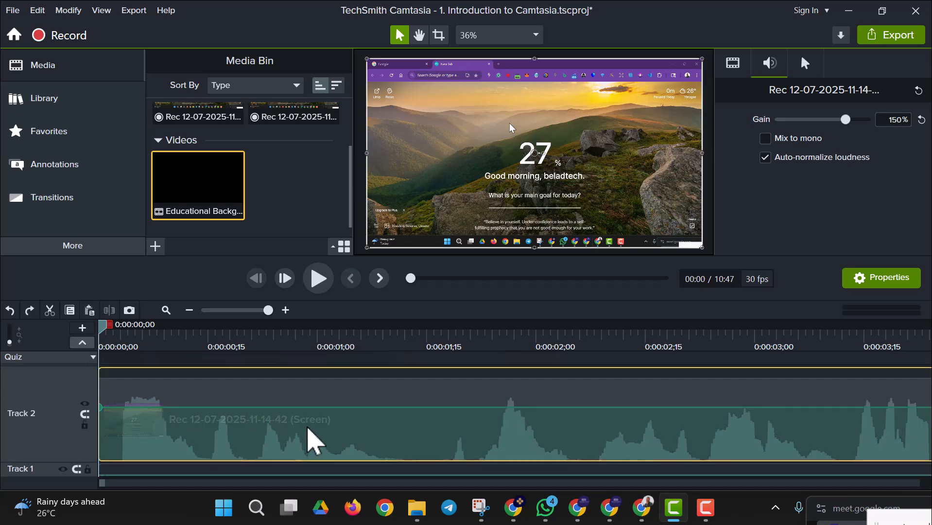
{"action": "right_click", "coordinate": [307, 429]}
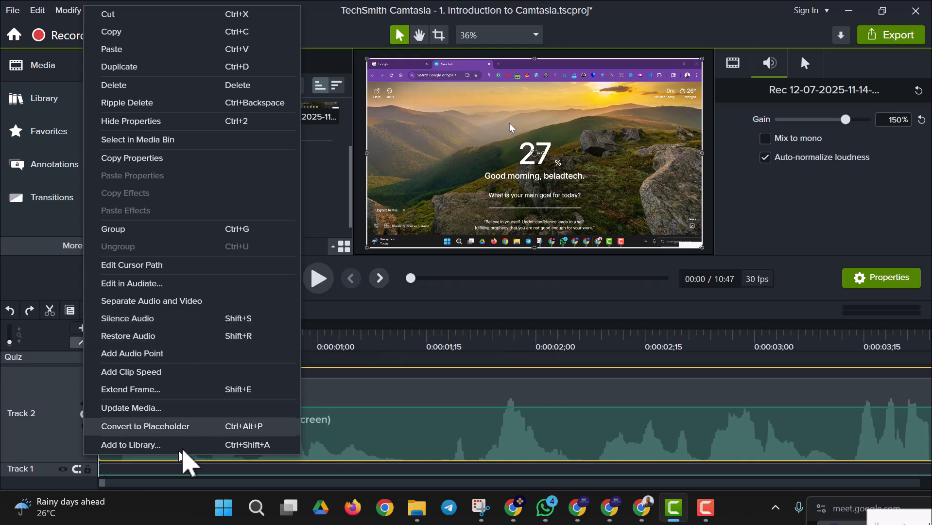
{"action": "left_click", "coordinate": [418, 445]}
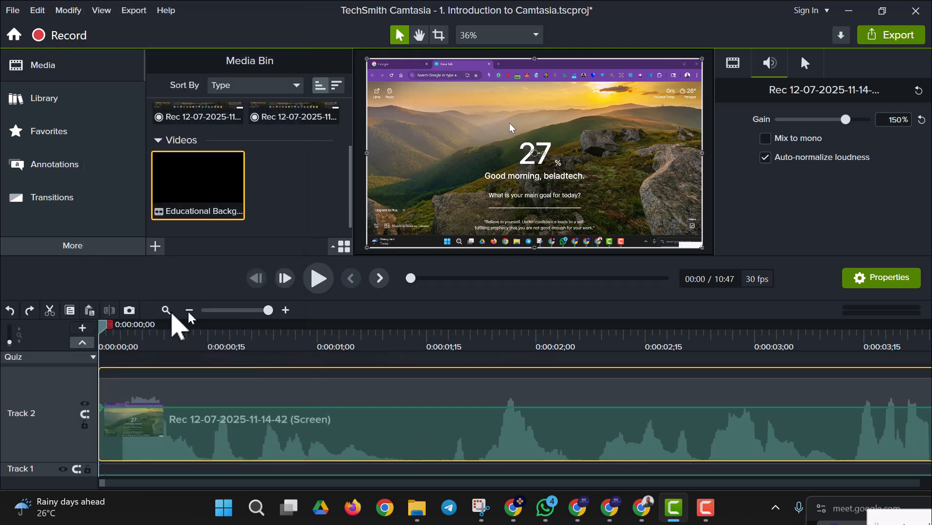
Move the playhead to 0:09:38;06 and inspect where the Track 1 background music ends on the timeline
{"action": "left_click_drag", "start_coordinate": [110, 336], "coordinate": [827, 404]}
{"action": "left_click", "coordinate": [638, 279]}
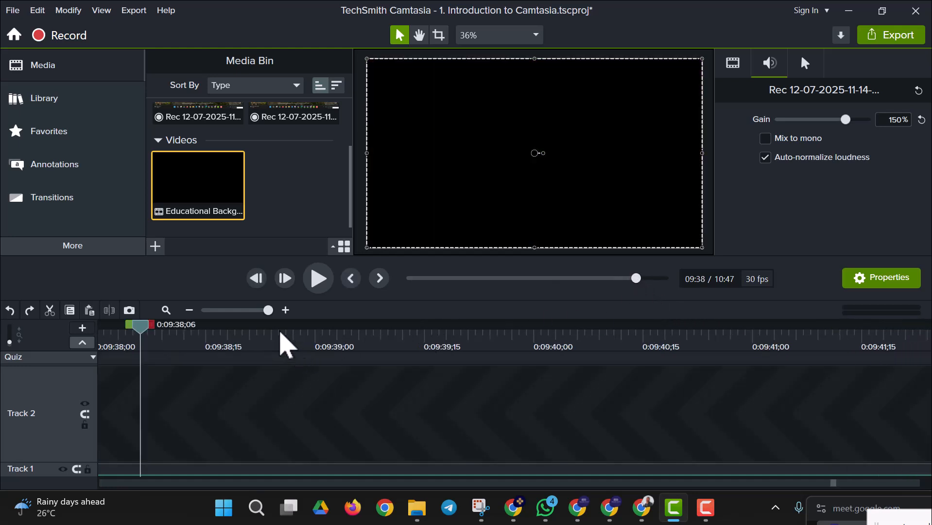
{"action": "left_click_drag", "start_coordinate": [38, 463], "coordinate": [90, 382]}
{"action": "left_click_drag", "start_coordinate": [249, 308], "coordinate": [233, 312]}
{"action": "scroll", "coordinate": [525, 428], "scroll_direction": "down", "scroll_amount": 2}
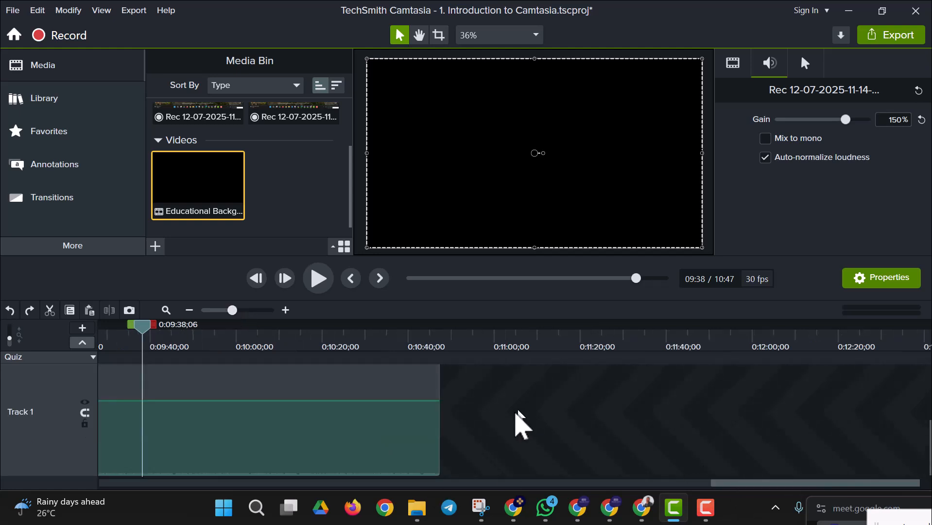
{"action": "scroll", "coordinate": [486, 449], "scroll_direction": "up", "scroll_amount": 2}
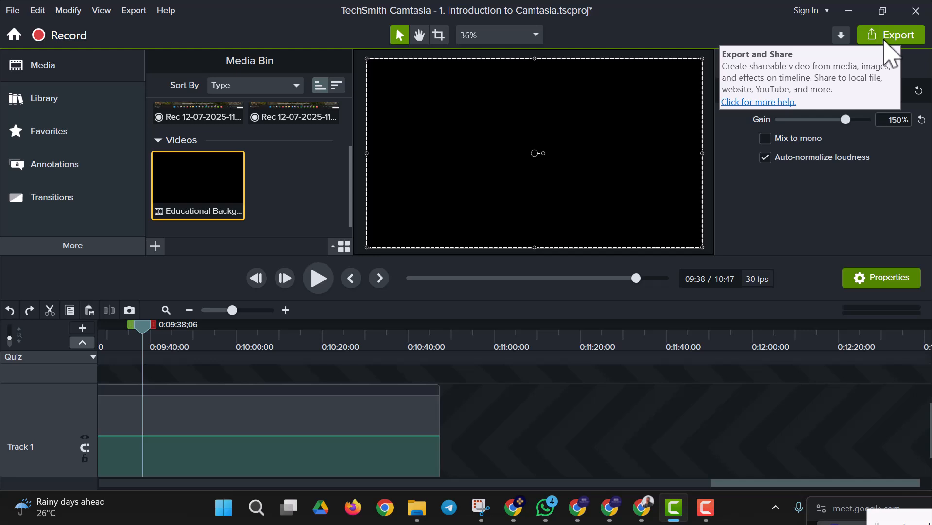
Start exporting the project as a local MP4 file and browse to the Desktop for its save location
{"action": "left_click", "coordinate": [885, 40]}
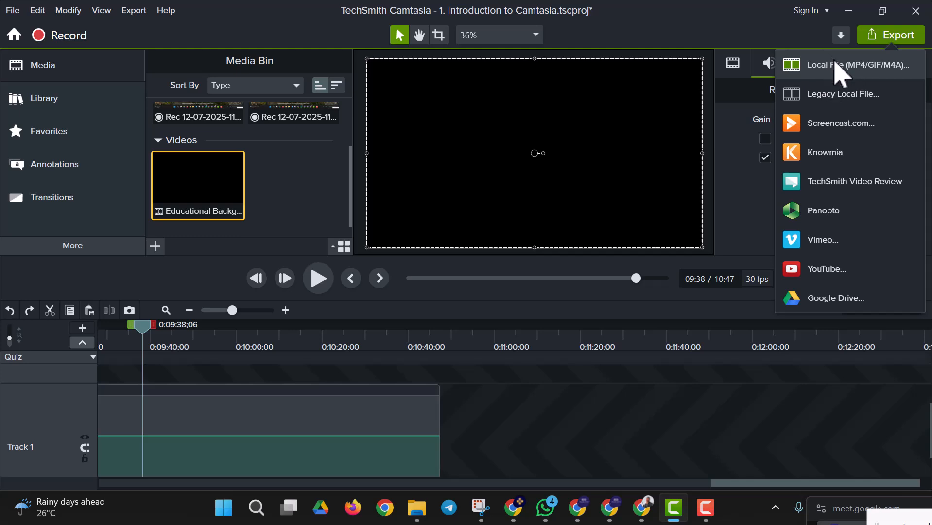
{"action": "left_click", "coordinate": [831, 74]}
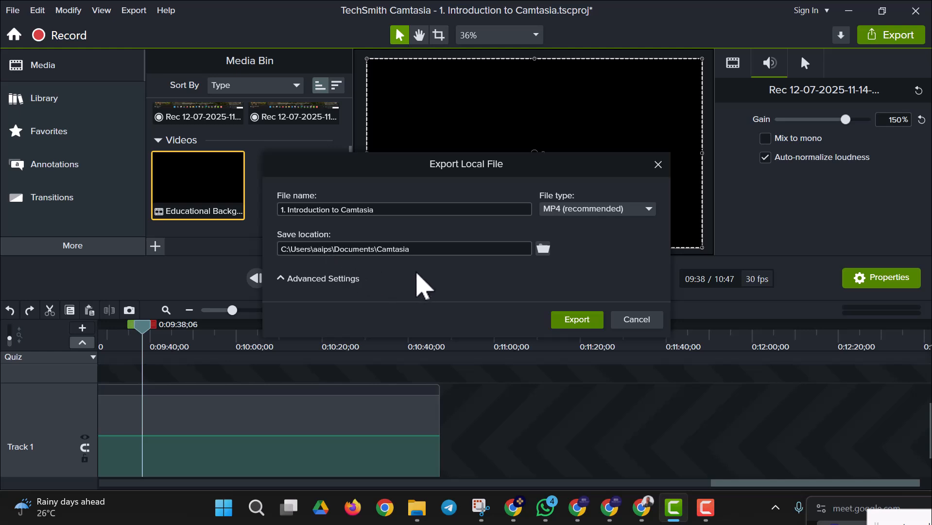
{"action": "left_click", "coordinate": [544, 249]}
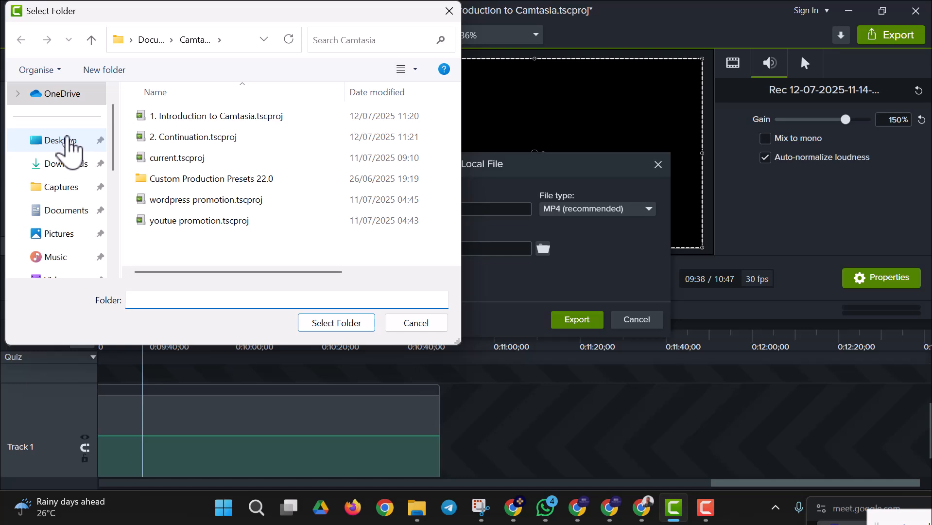
{"action": "left_click", "coordinate": [73, 141]}
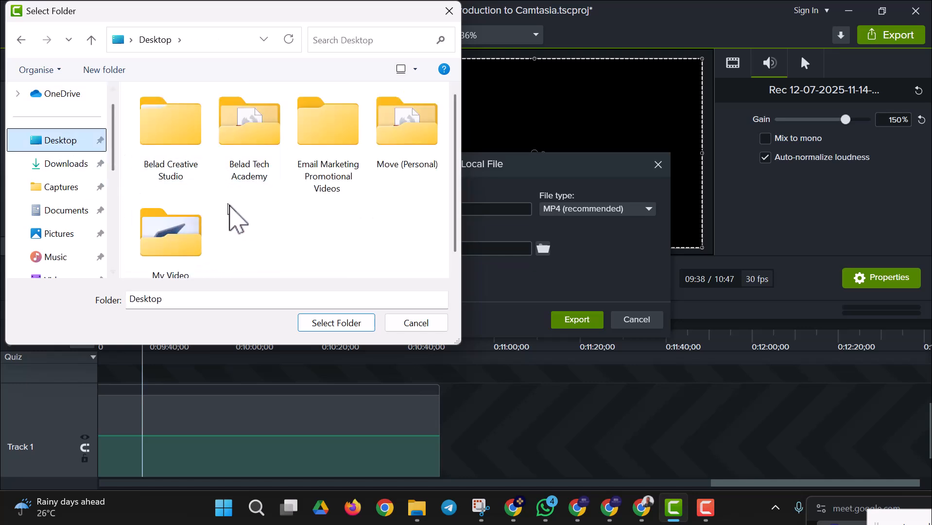
Create a Desktop folder named Camtasia Video Edit Crash Course and choose it as the export's save location
{"action": "right_click", "coordinate": [246, 219]}
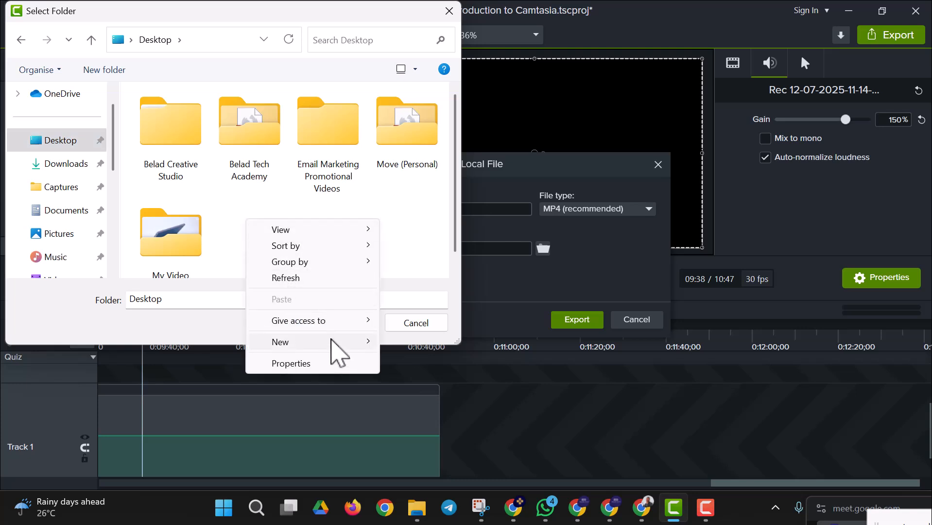
{"action": "mouse_move", "coordinate": [348, 340]}
{"action": "left_click", "coordinate": [475, 160]}
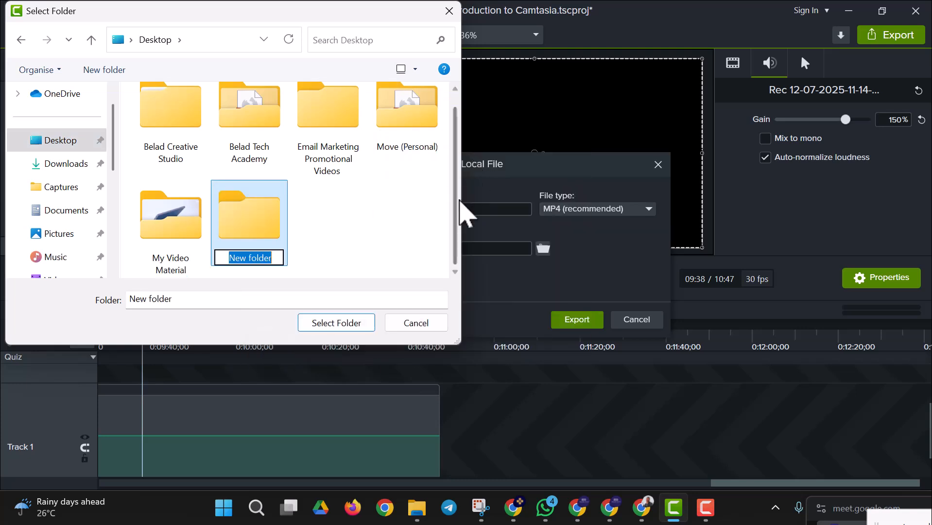
{"action": "type", "text": "Cams"}
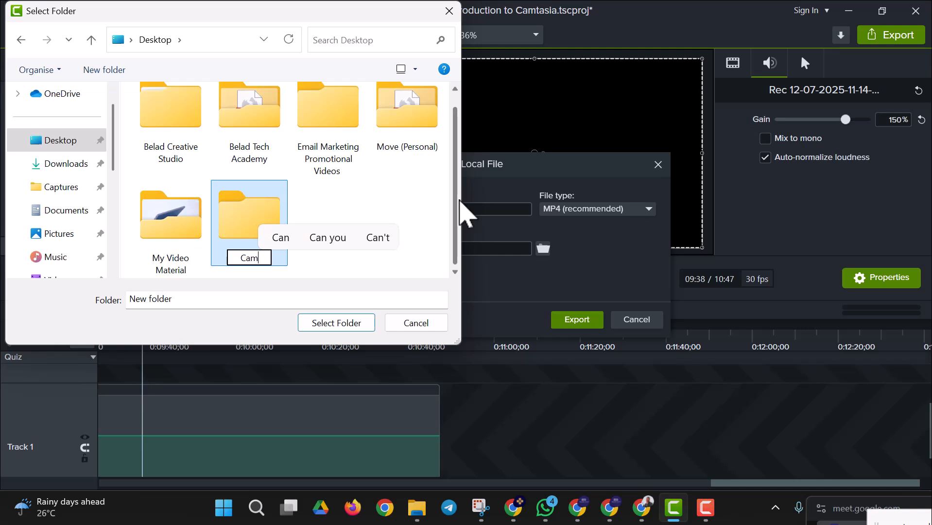
{"action": "key", "text": "BackSpace"}
{"action": "type", "text": "ts"}
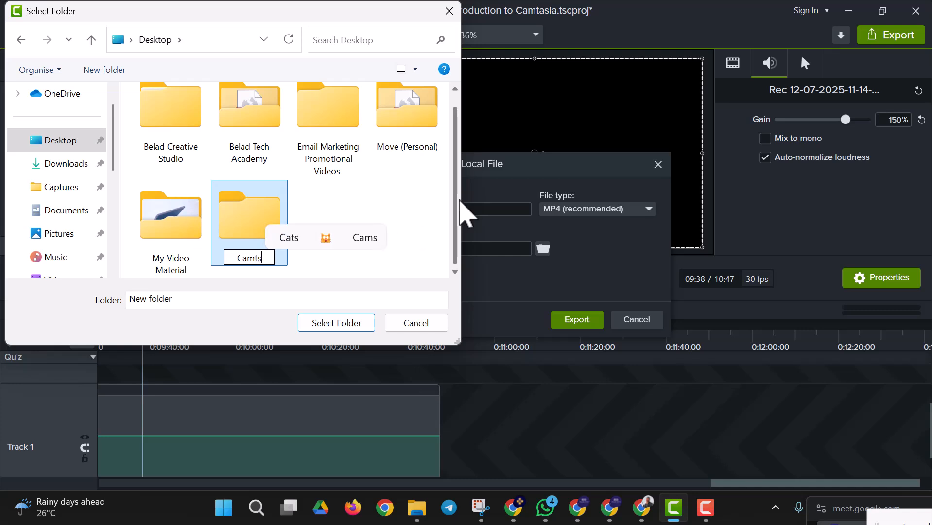
{"action": "key", "text": "BackSpace"}
{"action": "type", "text": "asia Video Edi"}
{"action": "key", "text": "BackSpace"}
{"action": "type", "text": "dit Ct"}
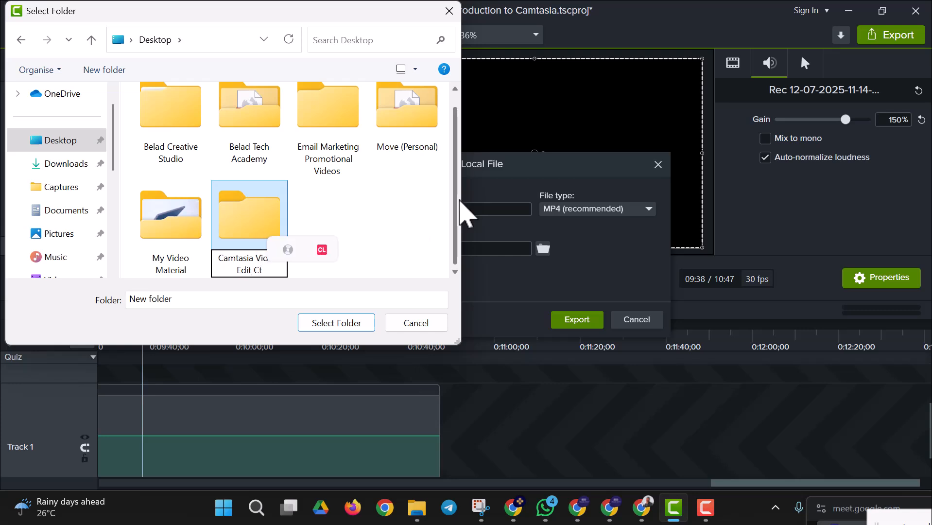
{"action": "key", "text": "BackSpace"}
{"action": "type", "text": "rash C"}
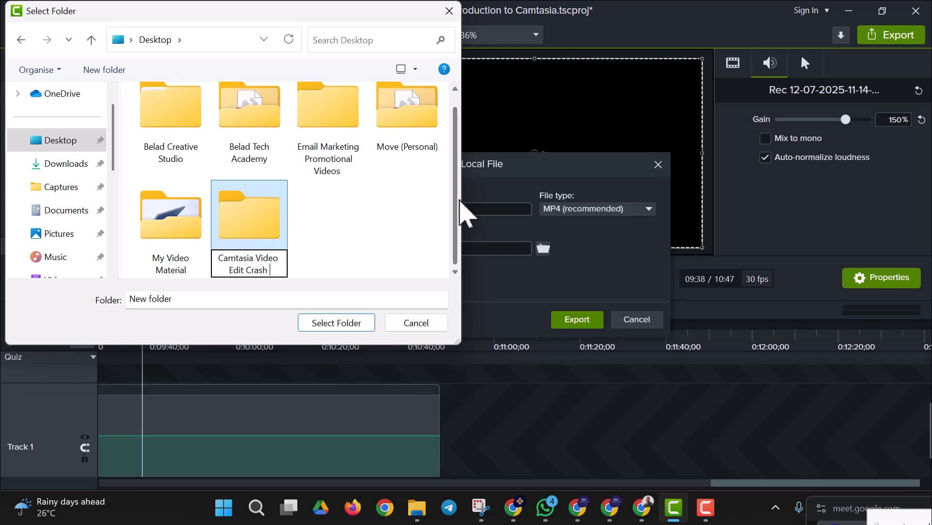
{"action": "type", "text": "ourse"}
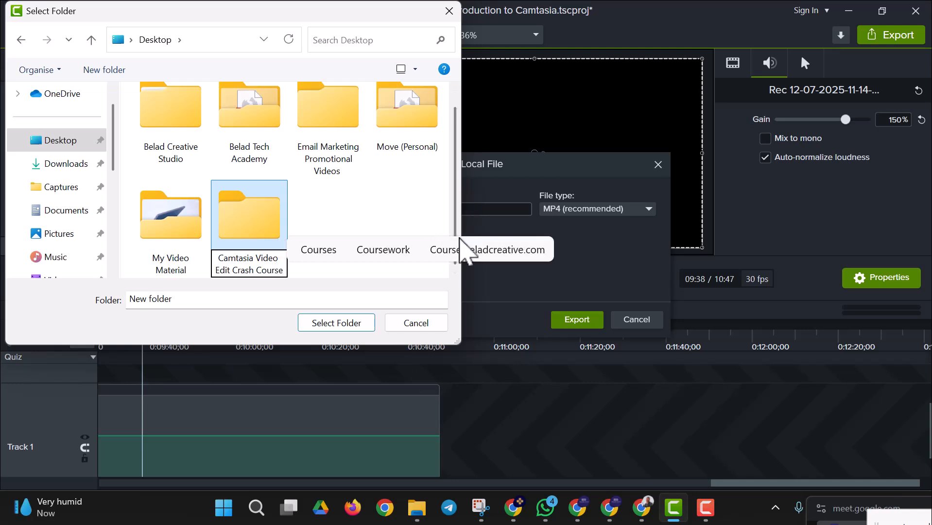
{"action": "key", "text": "Return"}
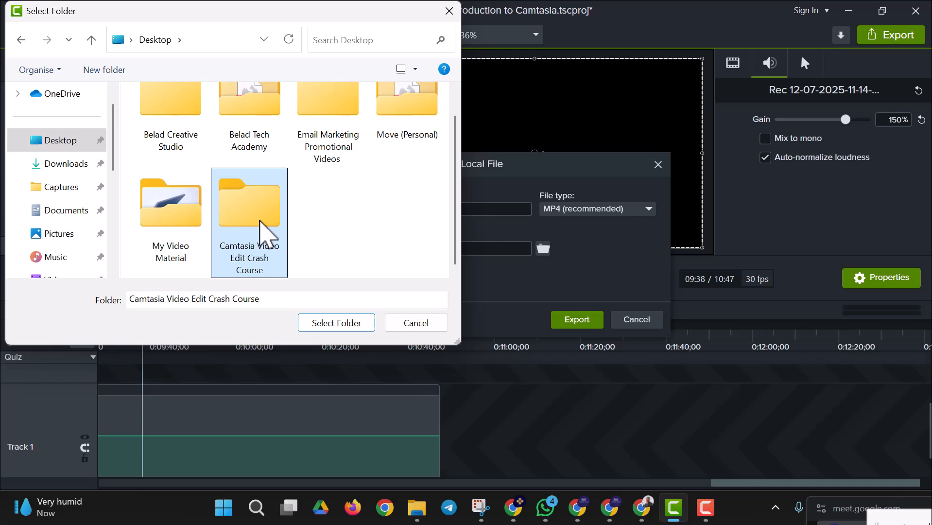
{"action": "left_click", "coordinate": [341, 325]}
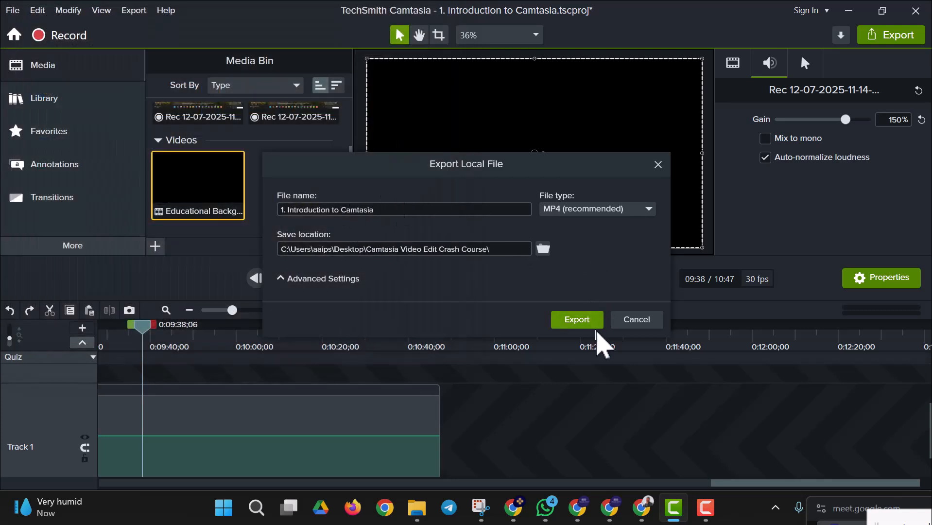
Review the export's file type options and Advanced Settings, keeping MP4 (recommended), and cancel the export
{"action": "left_click", "coordinate": [648, 213]}
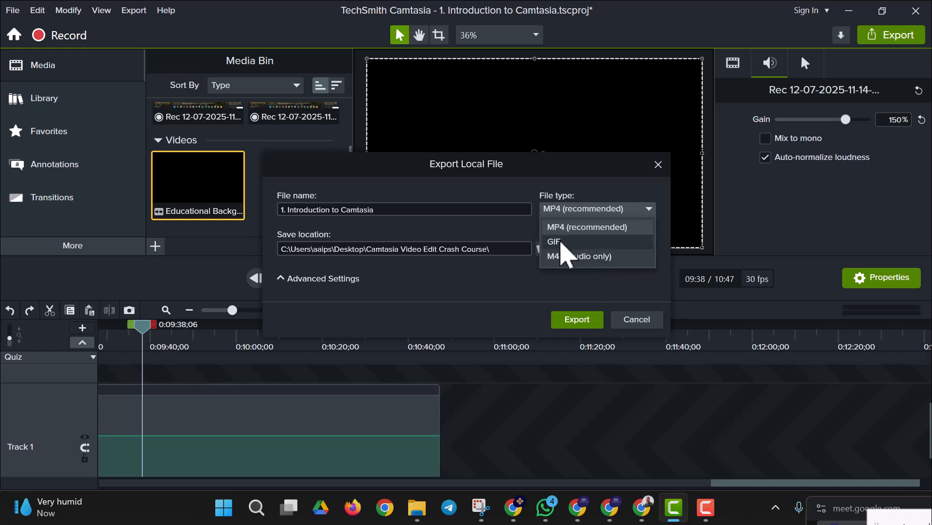
{"action": "left_click", "coordinate": [578, 228]}
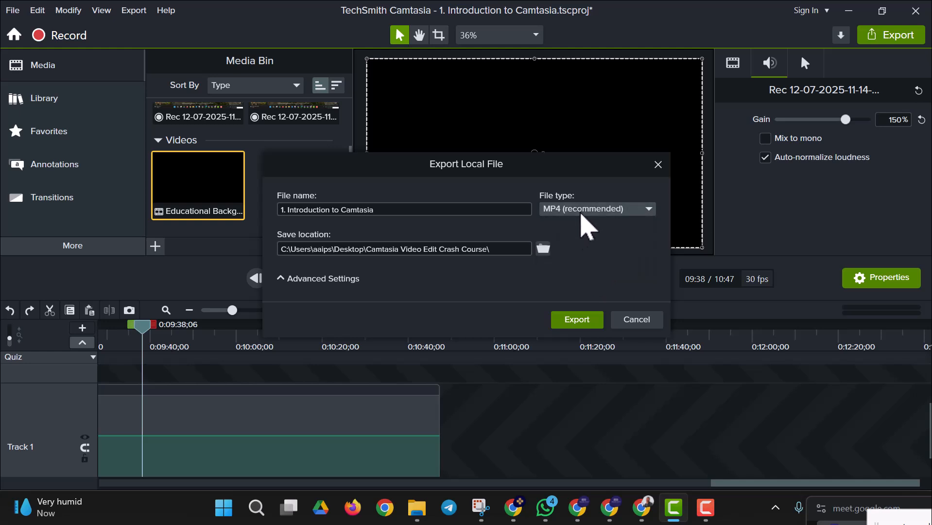
{"action": "left_click", "coordinate": [297, 278]}
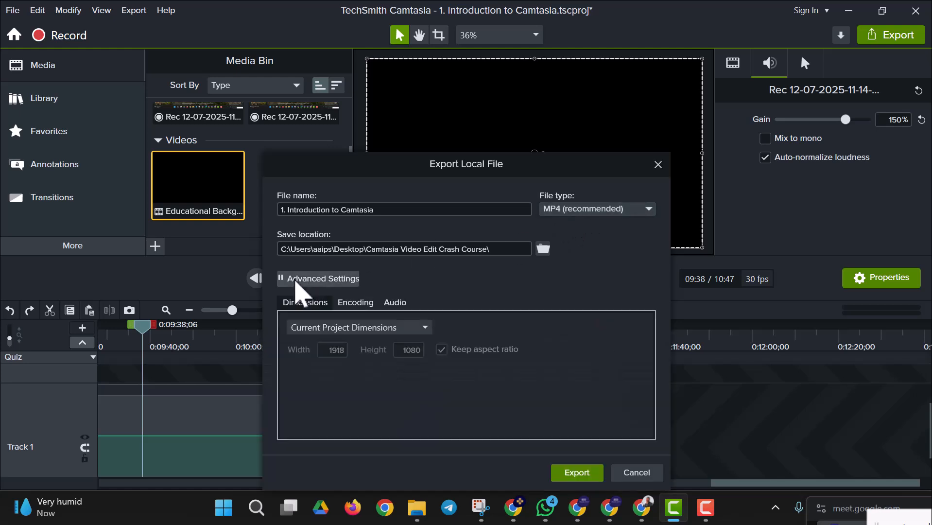
{"action": "left_click", "coordinate": [288, 281]}
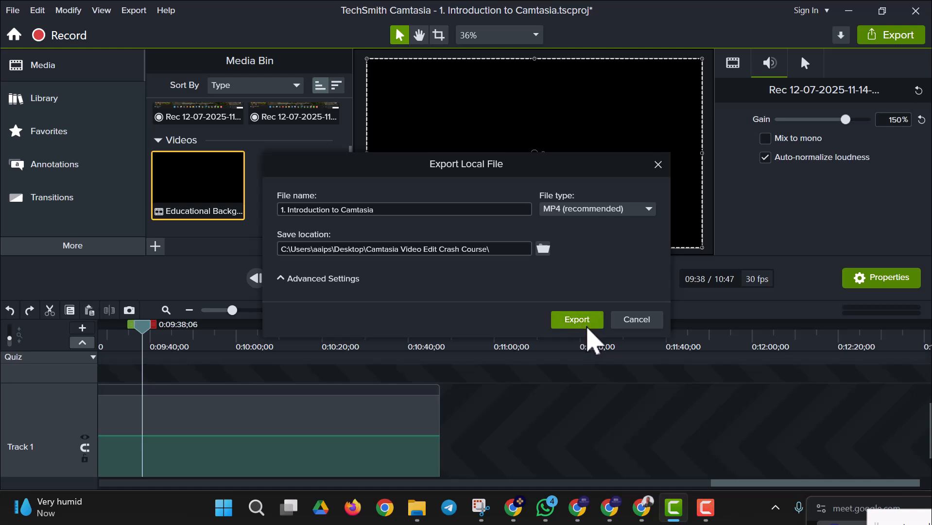
{"action": "left_click", "coordinate": [637, 320]}
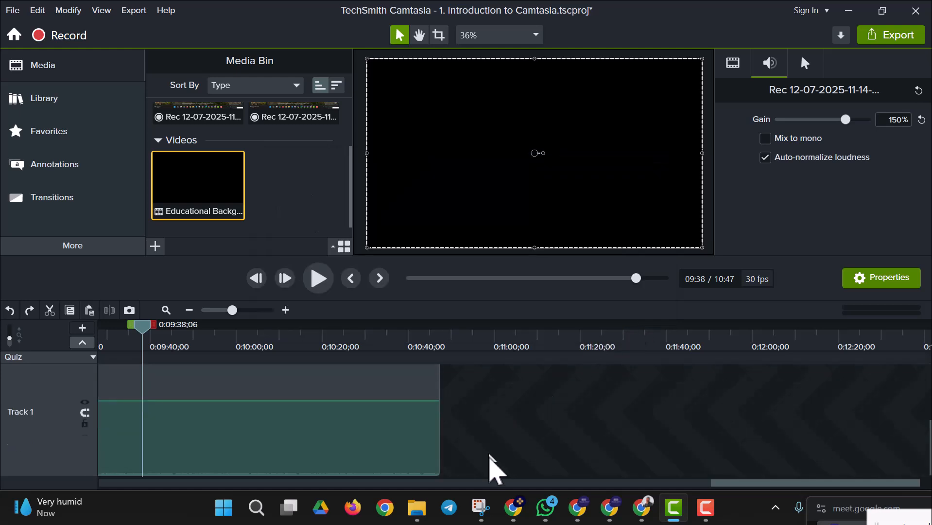
Move the playhead to the end of the last Track 2 recording at 0:06:53;13
{"action": "left_click_drag", "start_coordinate": [229, 311], "coordinate": [297, 333]}
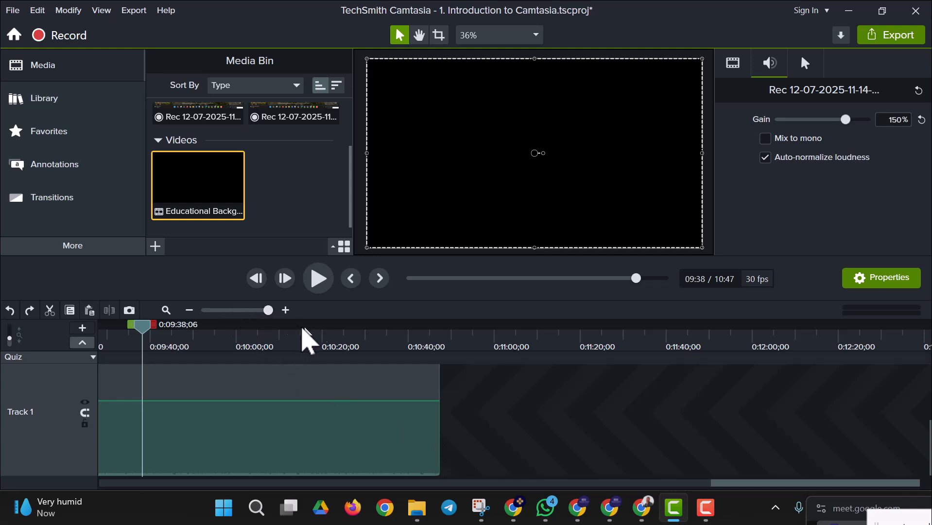
{"action": "left_click", "coordinate": [237, 310]}
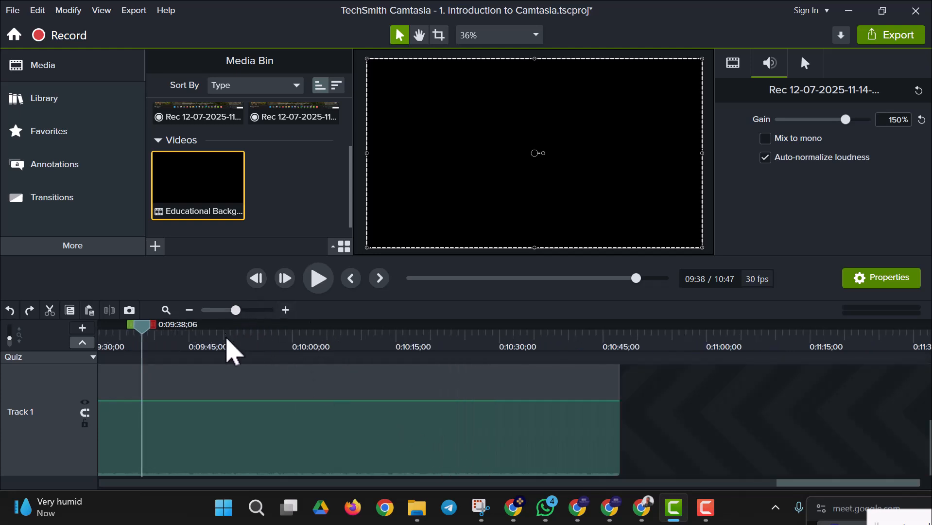
{"action": "scroll", "coordinate": [312, 395], "scroll_direction": "up", "scroll_amount": 2}
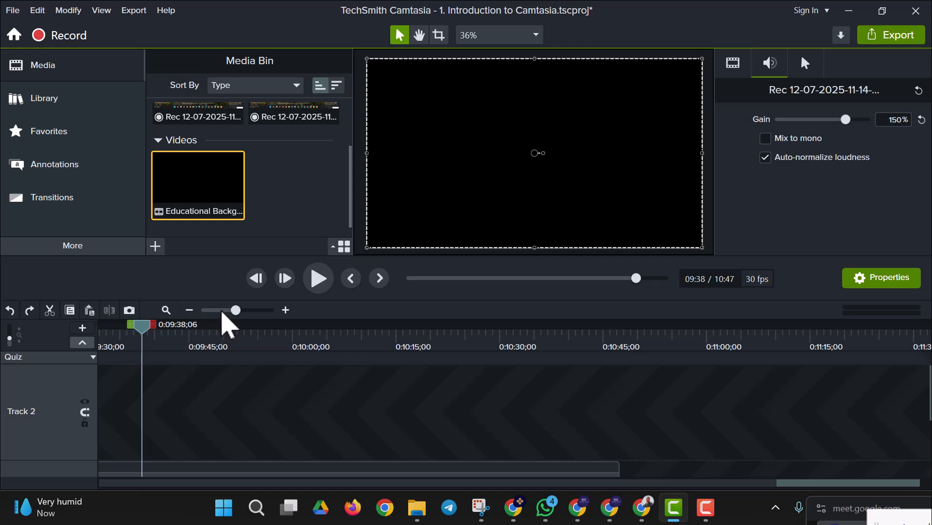
{"action": "left_click", "coordinate": [221, 312]}
{"action": "left_click_drag", "start_coordinate": [140, 327], "coordinate": [519, 419]}
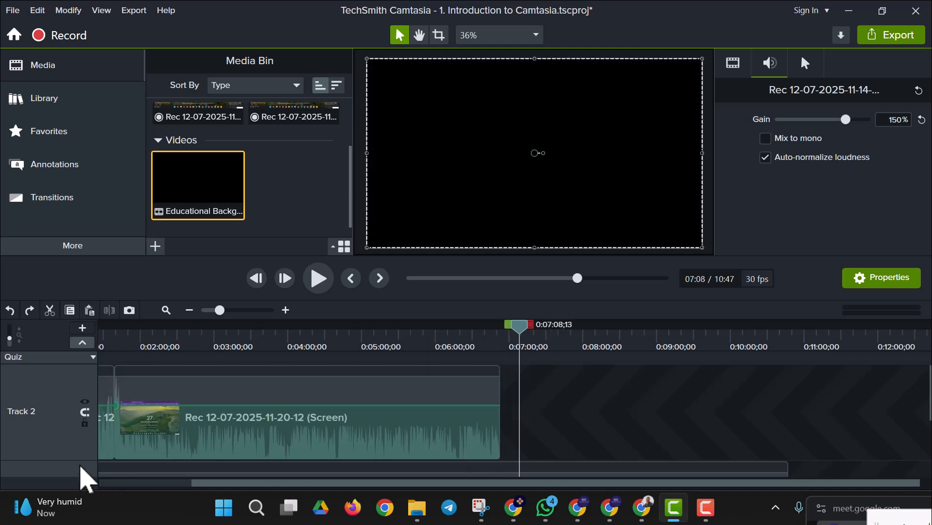
{"action": "mouse_move", "coordinate": [77, 461]}
{"action": "left_mouse_down"}
{"action": "mouse_move", "coordinate": [83, 426]}
{"action": "mouse_move", "coordinate": [87, 451]}
{"action": "left_mouse_up"}
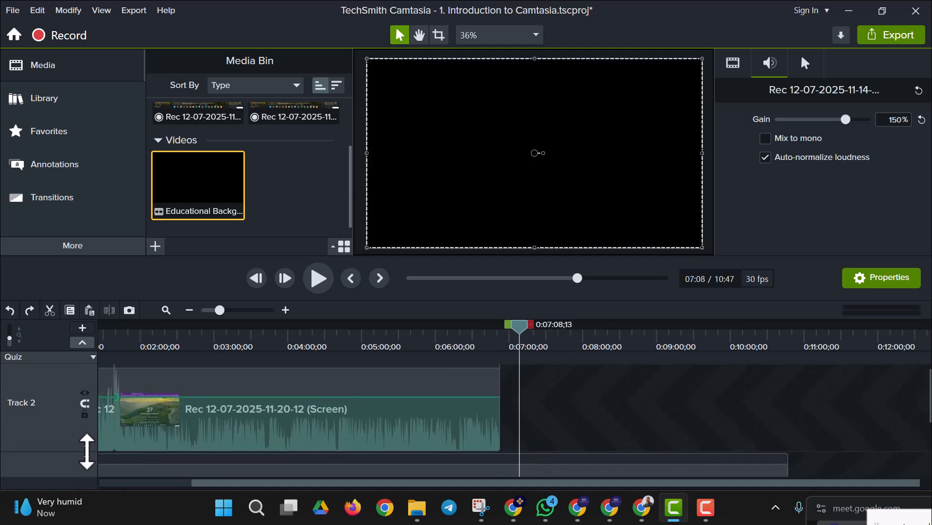
{"action": "left_click_drag", "start_coordinate": [508, 354], "coordinate": [502, 459]}
Split the Track 1 background music at 0:06:53;13, delete the excess after it, and move the playhead back to 0:06:10;22
{"action": "left_click", "coordinate": [511, 464]}
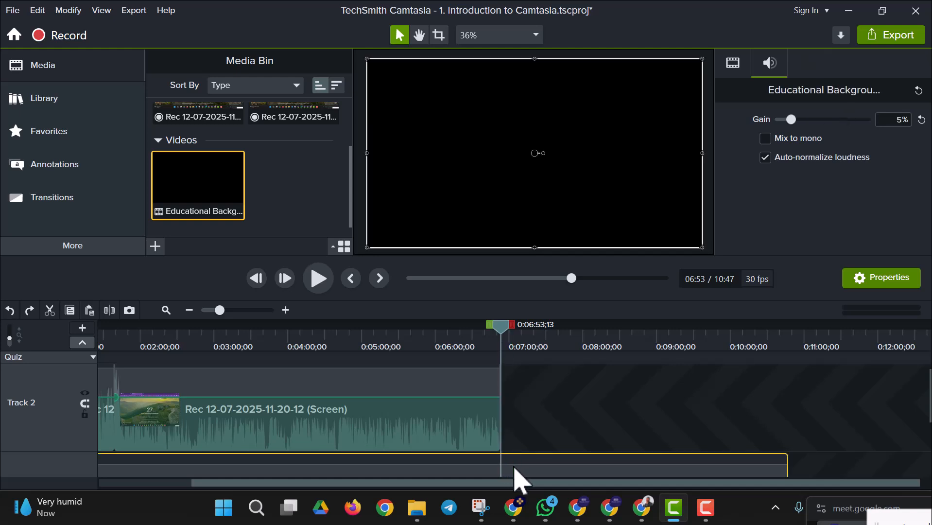
{"action": "key", "text": "s"}
{"action": "left_click", "coordinate": [523, 470]}
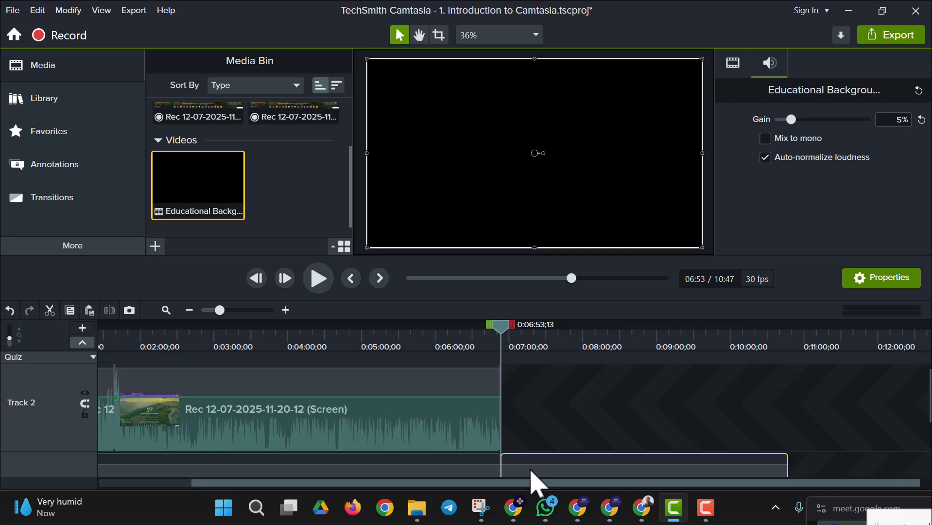
{"action": "key", "text": "Delete"}
{"action": "left_click_drag", "start_coordinate": [505, 342], "coordinate": [448, 446]}
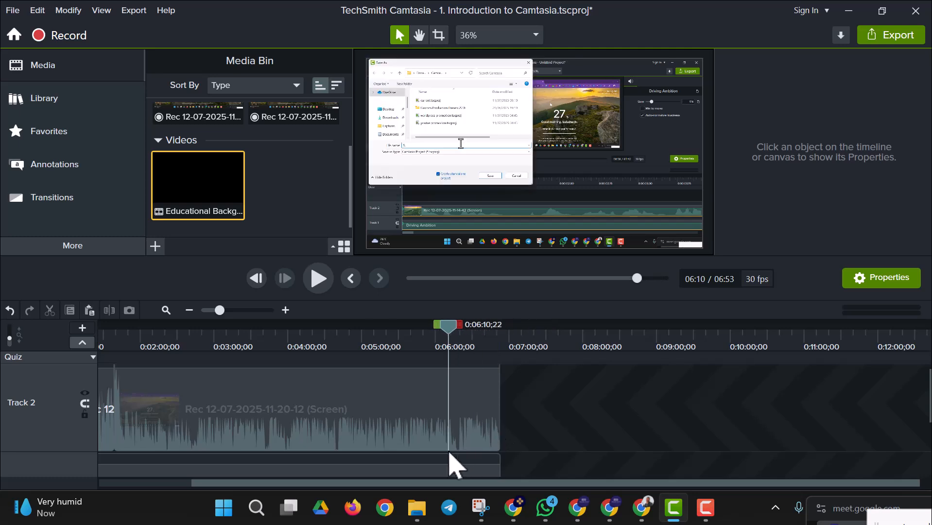
{"action": "left_click", "coordinate": [899, 38]}
{"action": "left_click", "coordinate": [826, 67]}
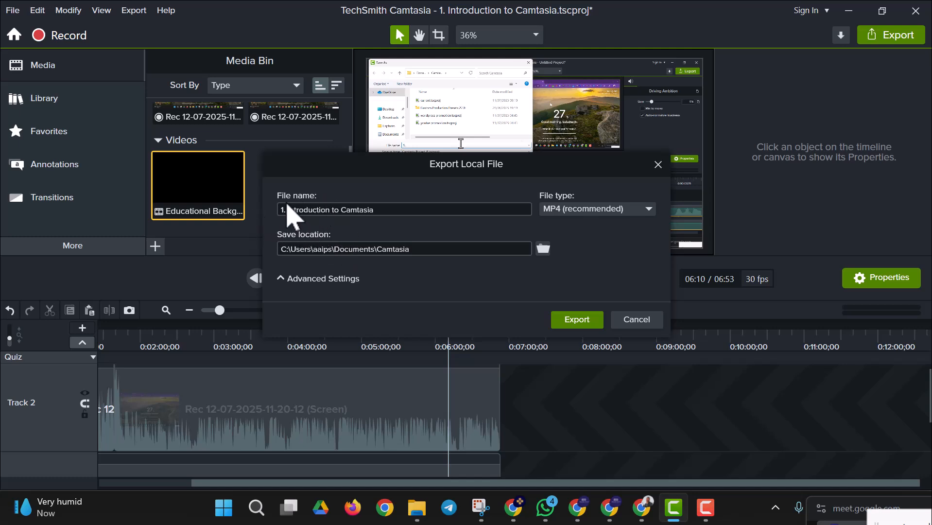
{"action": "left_click", "coordinate": [542, 248]}
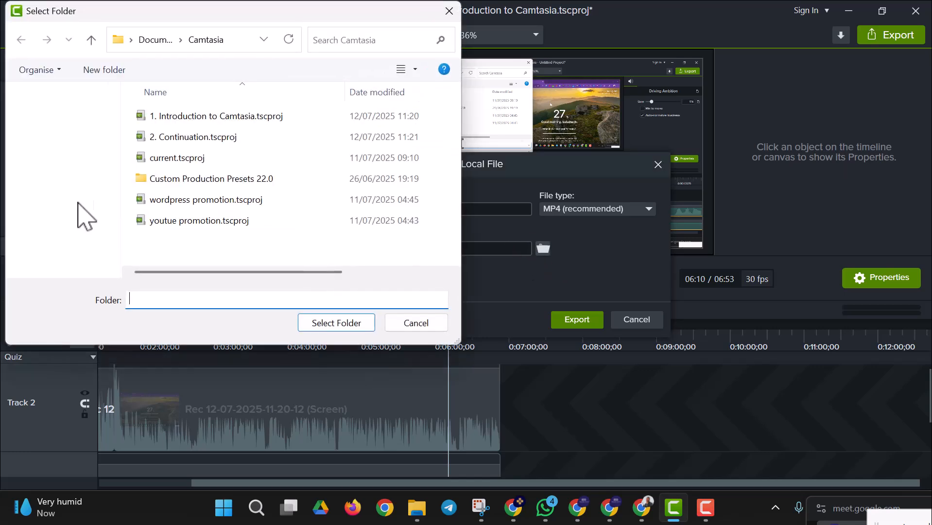
{"action": "left_click", "coordinate": [416, 323]}
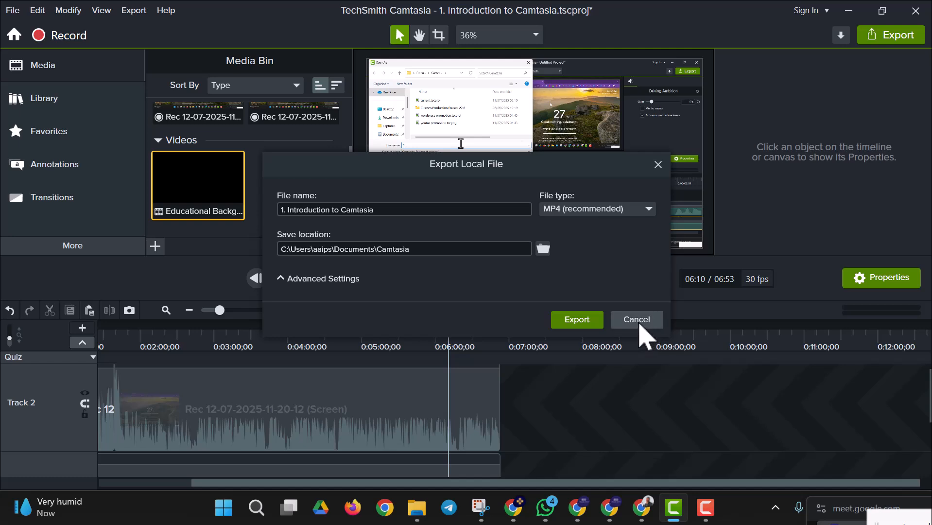
{"action": "left_click", "coordinate": [623, 320]}
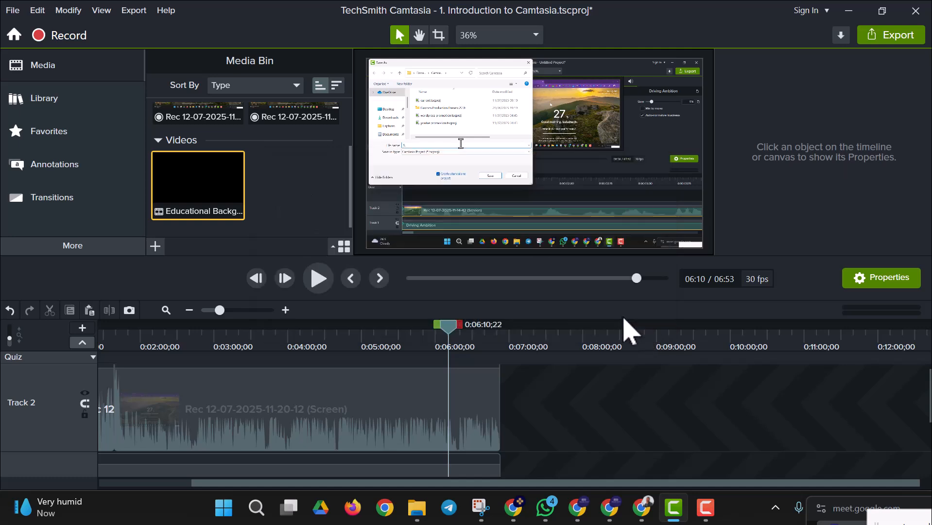
Move the playhead to 0:06:54;18 at the end of the clips and bring the floating Google Meet window into view
{"action": "left_click_drag", "start_coordinate": [453, 337], "coordinate": [507, 400]}
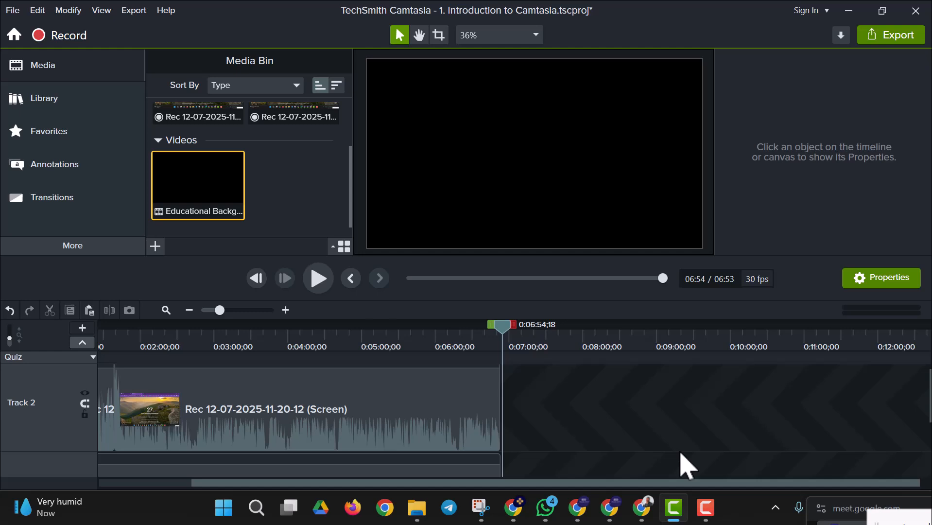
{"action": "left_click_drag", "start_coordinate": [842, 515], "coordinate": [625, 312]}
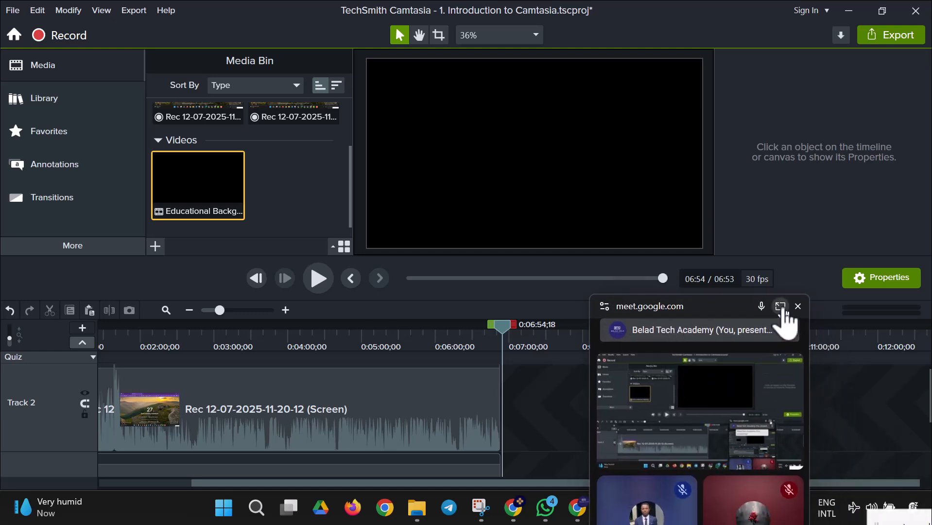
{"action": "left_click_drag", "start_coordinate": [647, 319], "coordinate": [762, 332]}
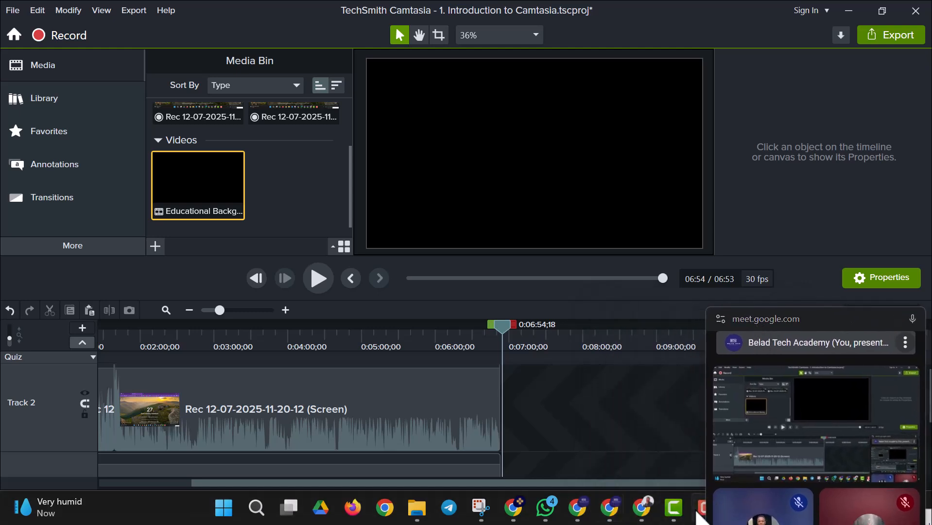